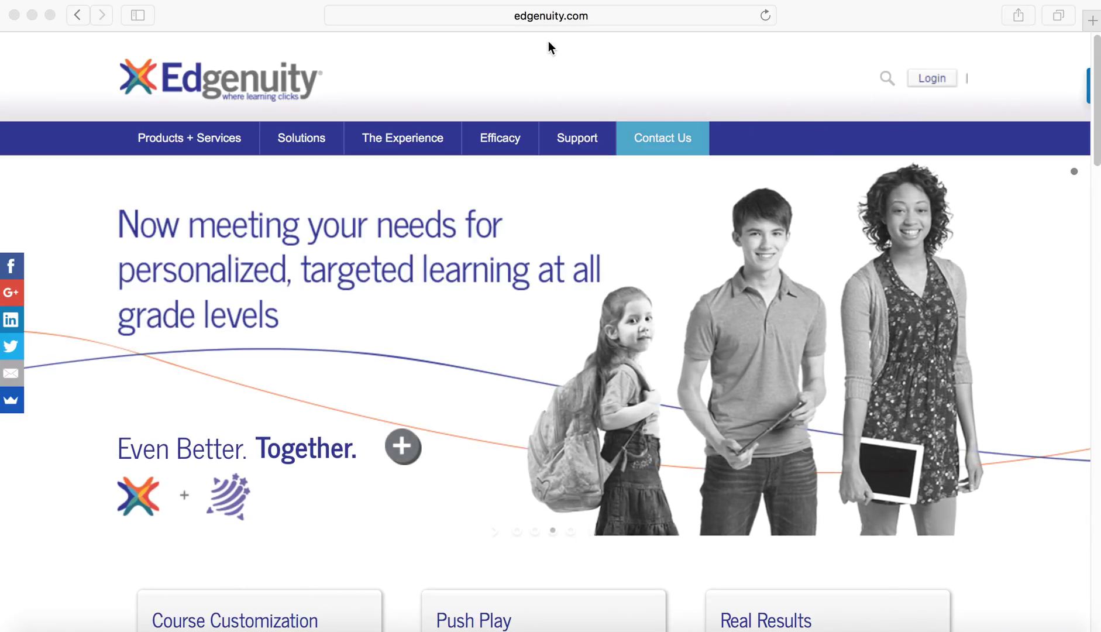
Open the Edgenuity Educator sign-in page with the username and password autofilled.
left_click(923, 74)
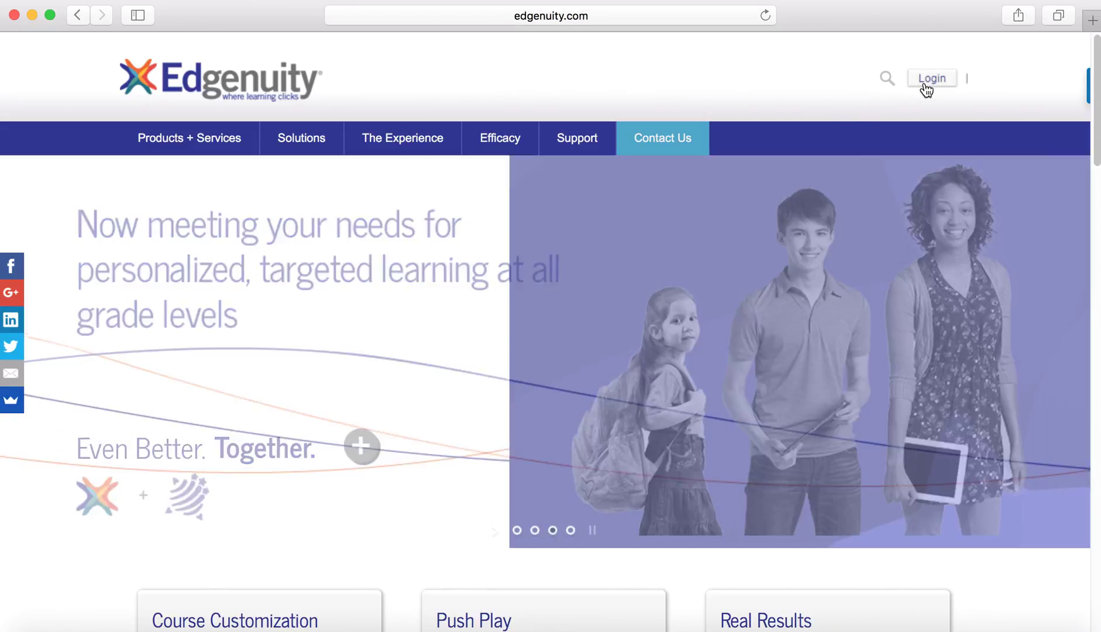
left_click(924, 83)
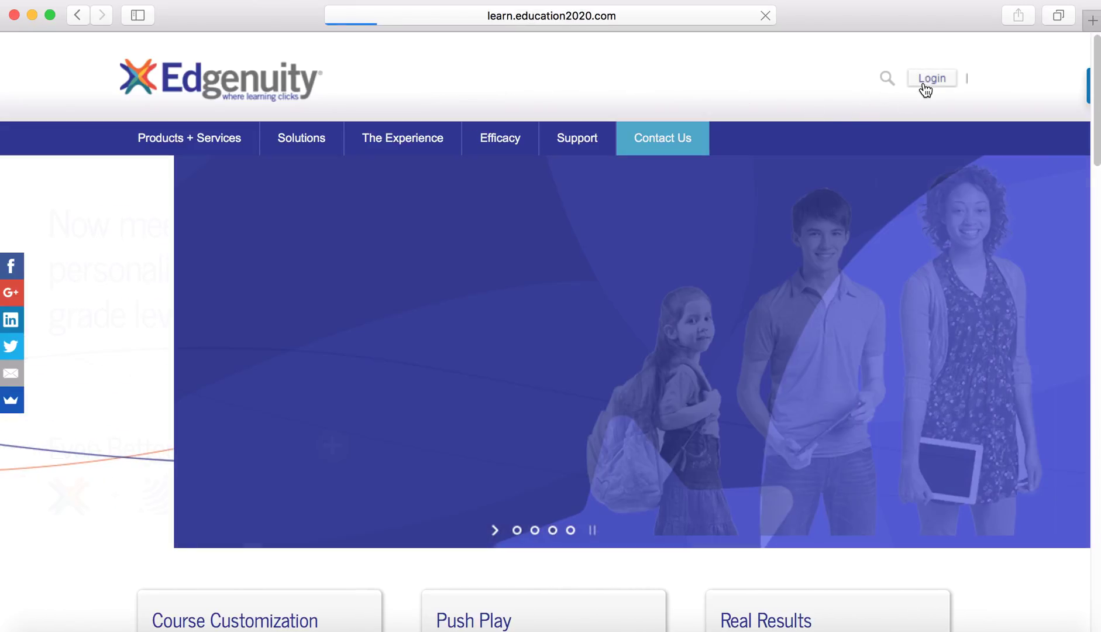
left_click(530, 353)
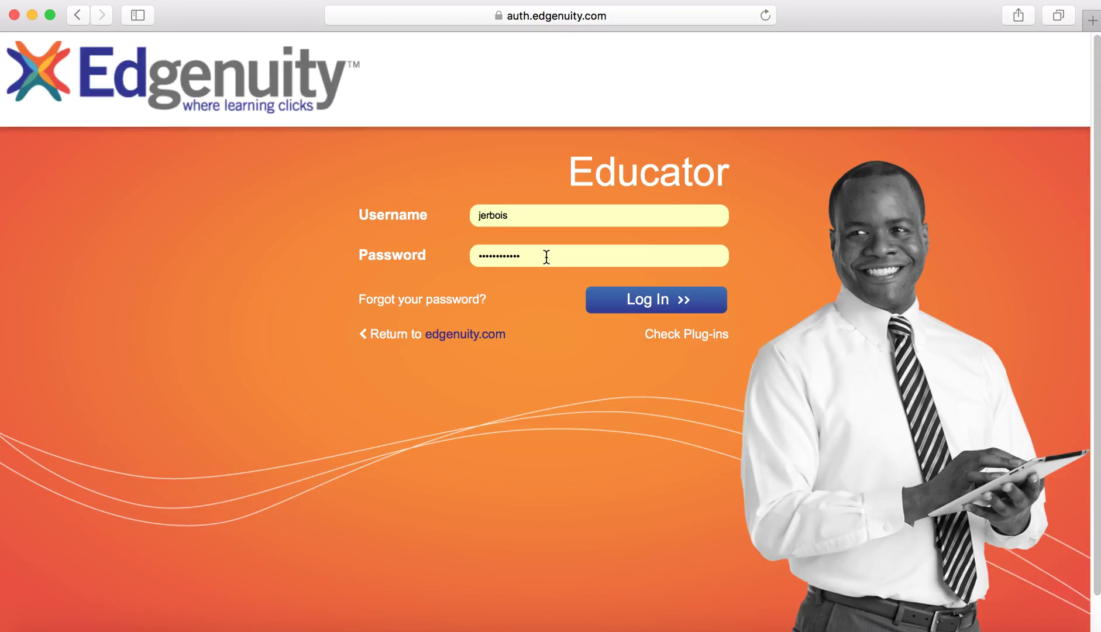
Log in as the educator, ending the other active session to reach the Welcome page.
left_click(643, 299)
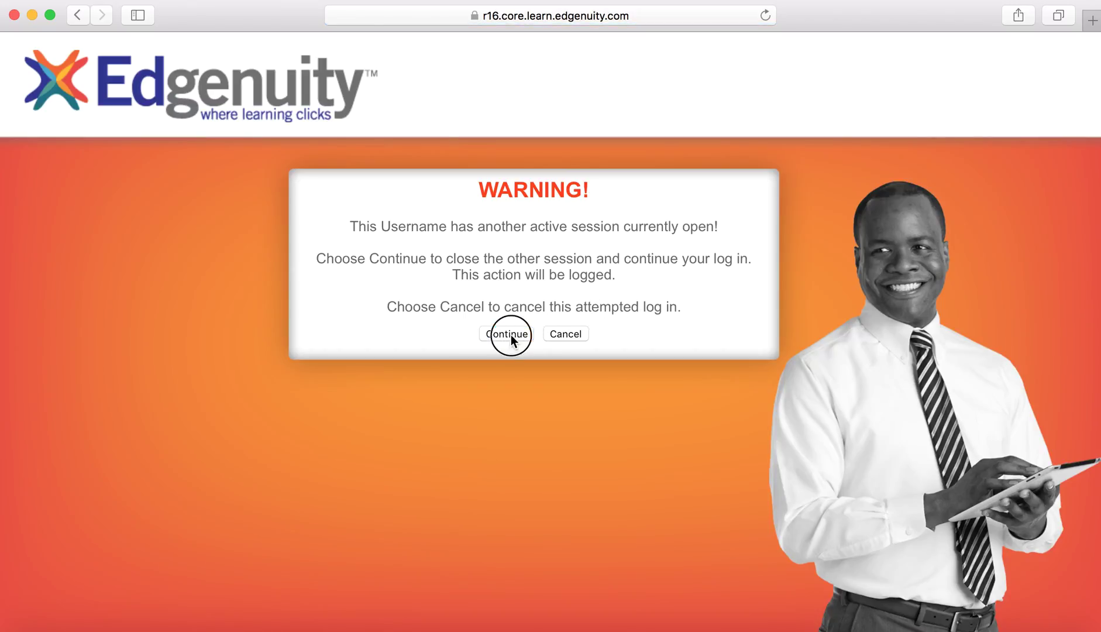
left_click(509, 336)
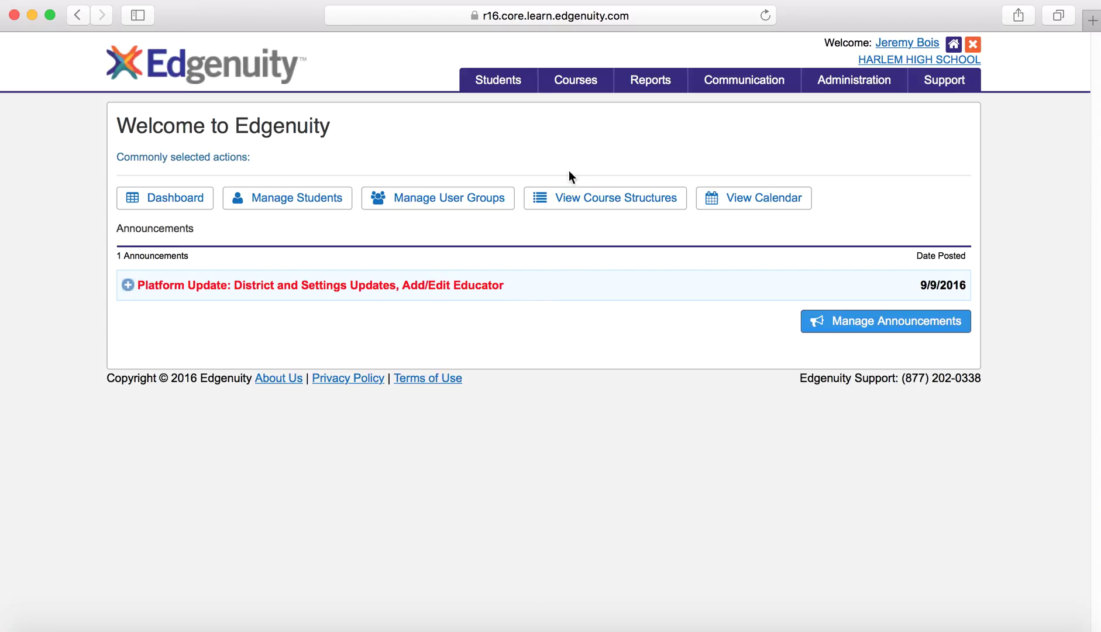
mouse_move(577, 81)
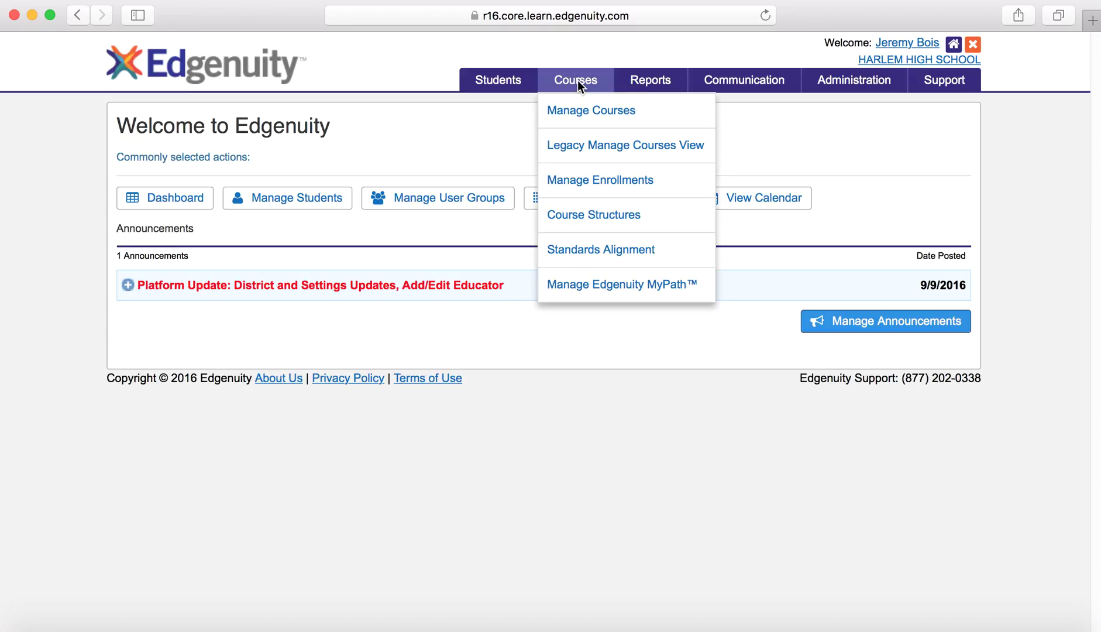
Open Courses > Manage Courses and scroll through the table of 178 active courses.
left_click(578, 114)
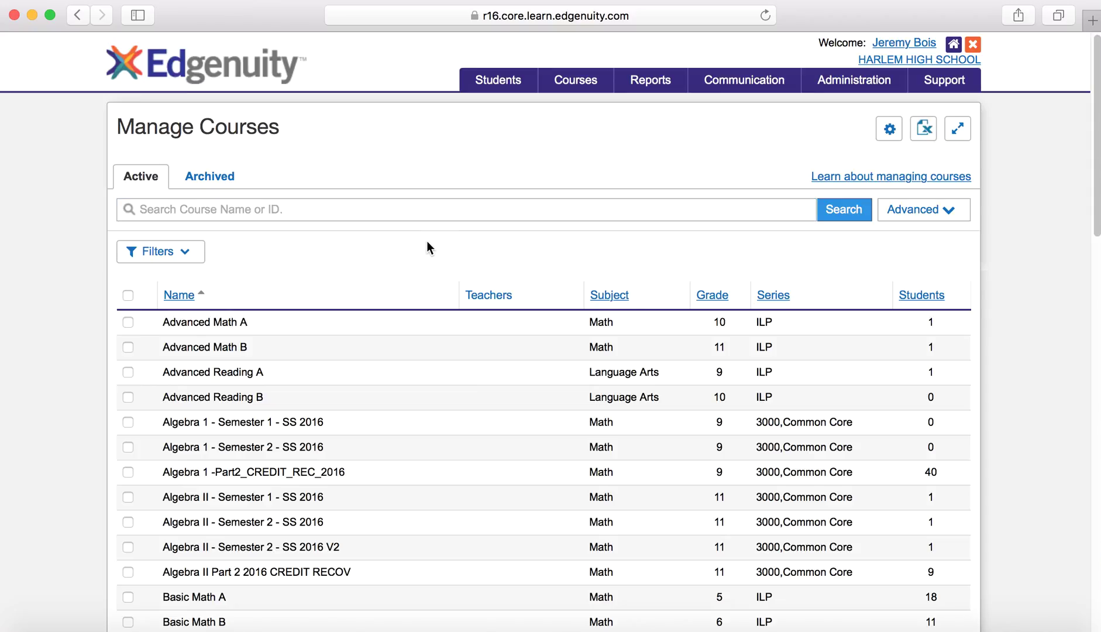
scroll(422, 246, "down", 5)
scroll(419, 270, "down", 12)
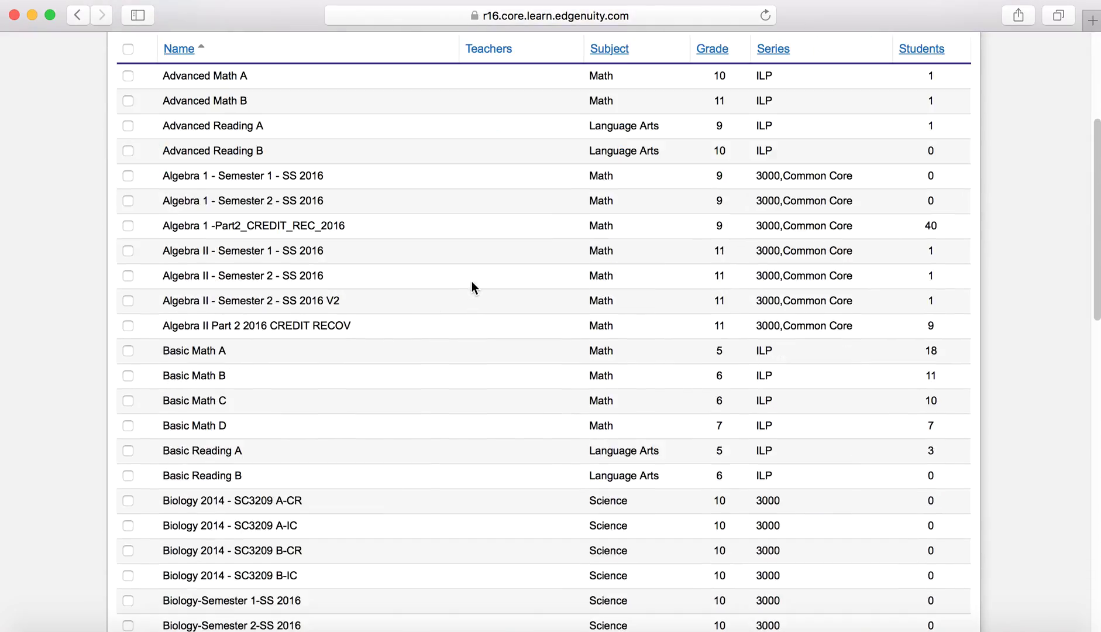
scroll(456, 290, "down", 14)
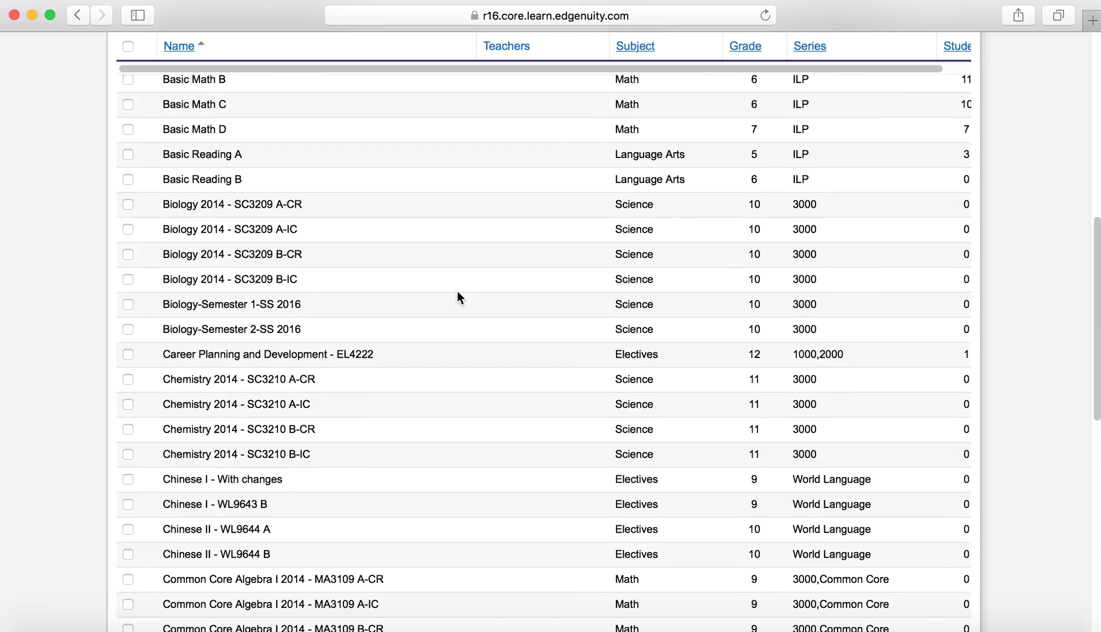
scroll(455, 283, "down", 10)
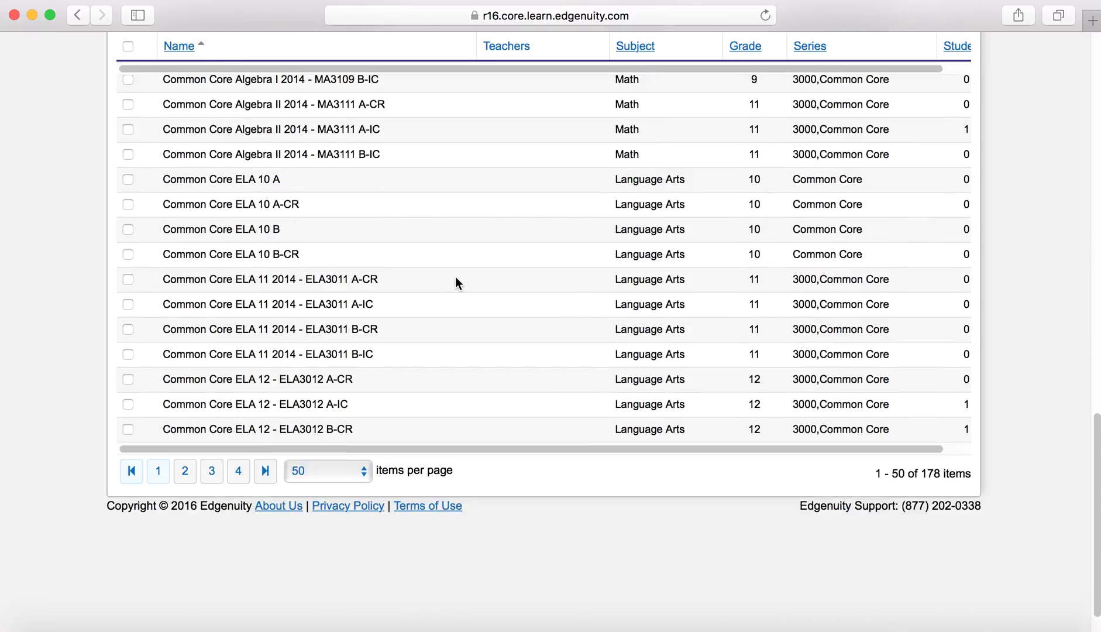
scroll(489, 321, "up", 20)
scroll(473, 293, "up", 14)
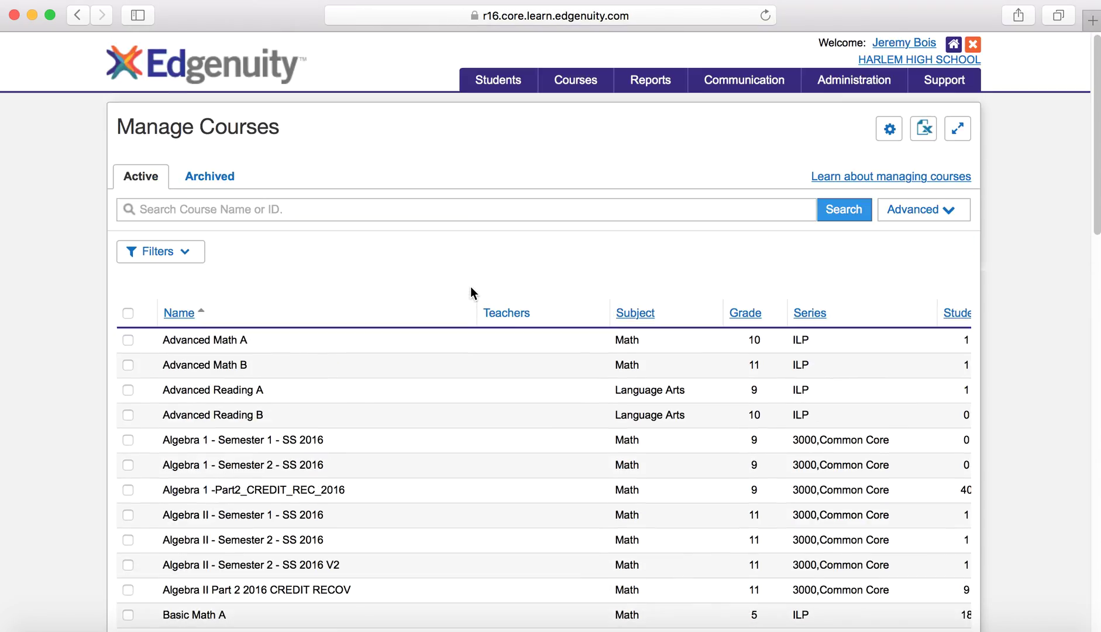
Apply a Subject filter of Social Studies to the course list.
left_click(187, 257)
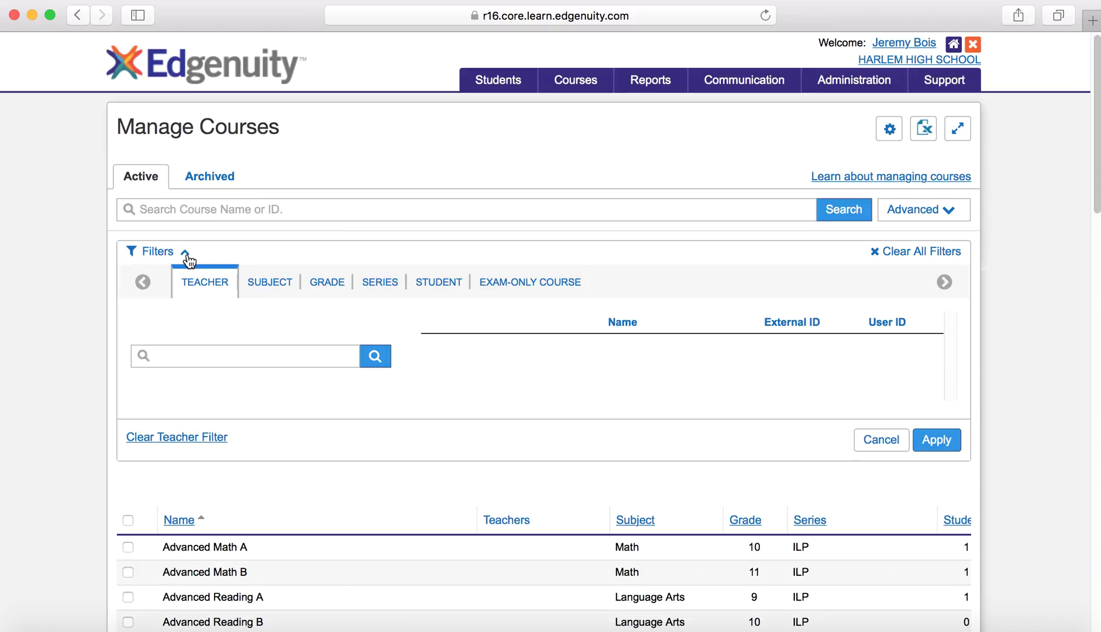
left_click(267, 286)
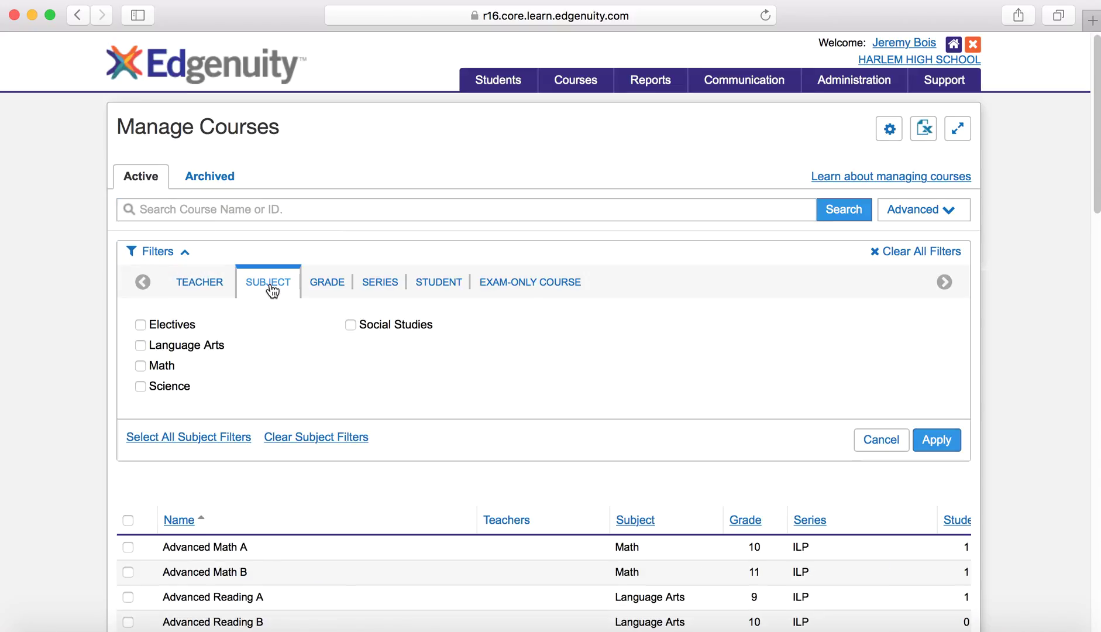
left_click(351, 325)
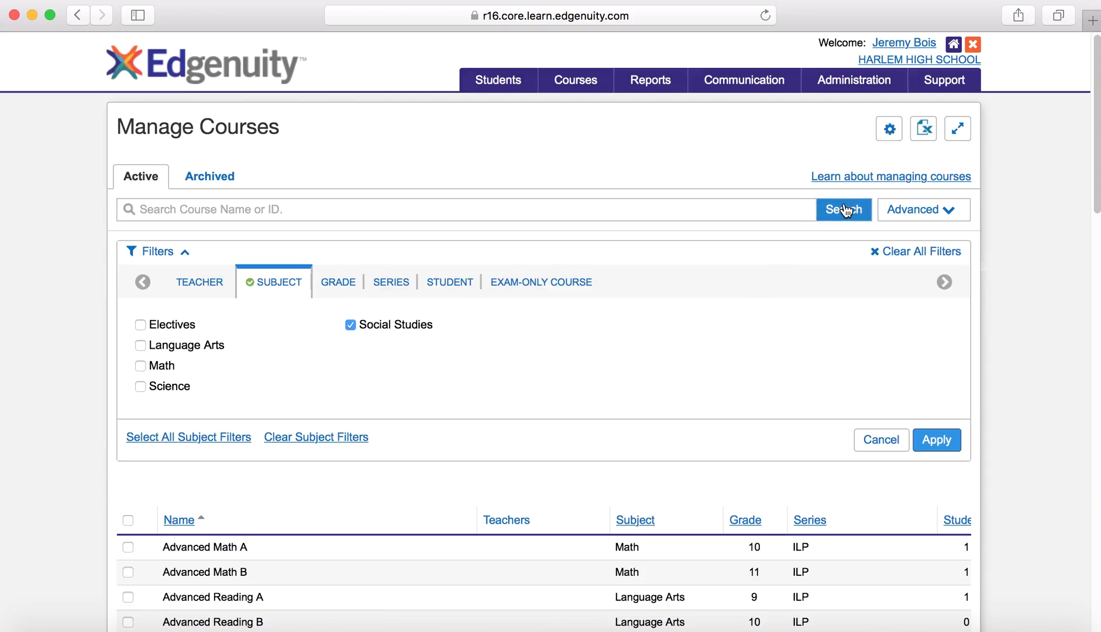
left_click(948, 450)
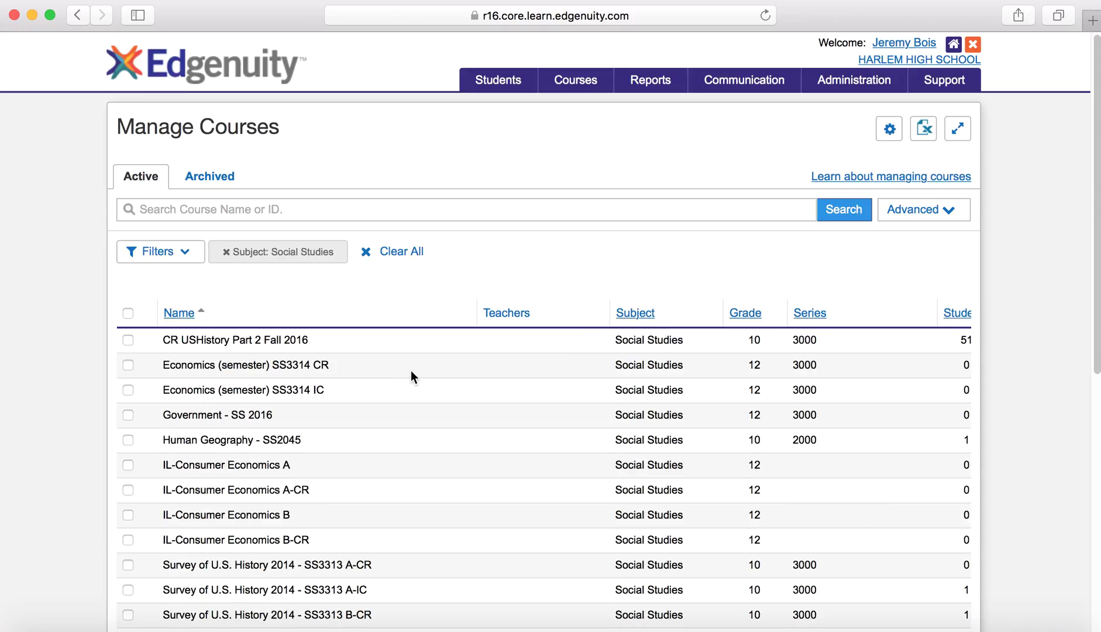
Select the U.S. Government 2014 - SS3315 IC course in the filtered list.
scroll(402, 375, "down", 4)
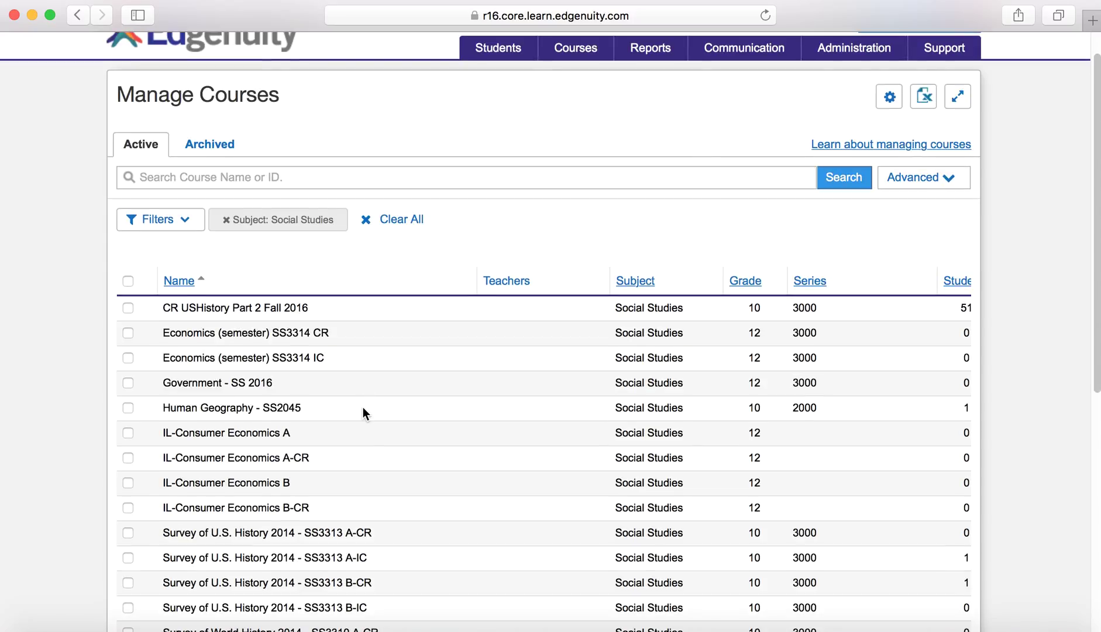
scroll(375, 409, "down", 5)
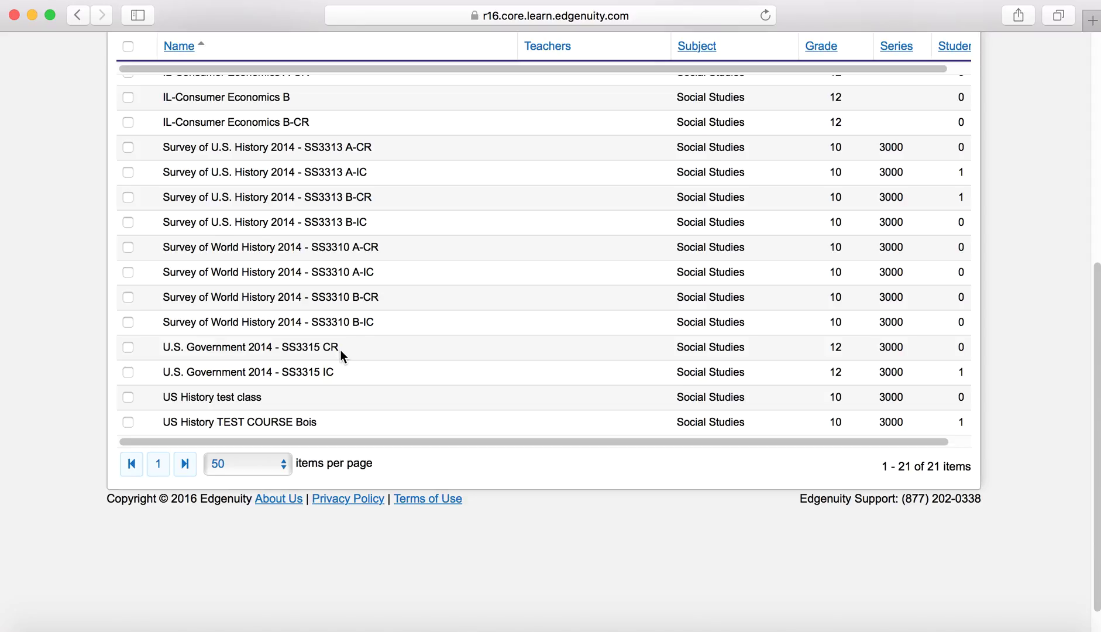
left_click(127, 373)
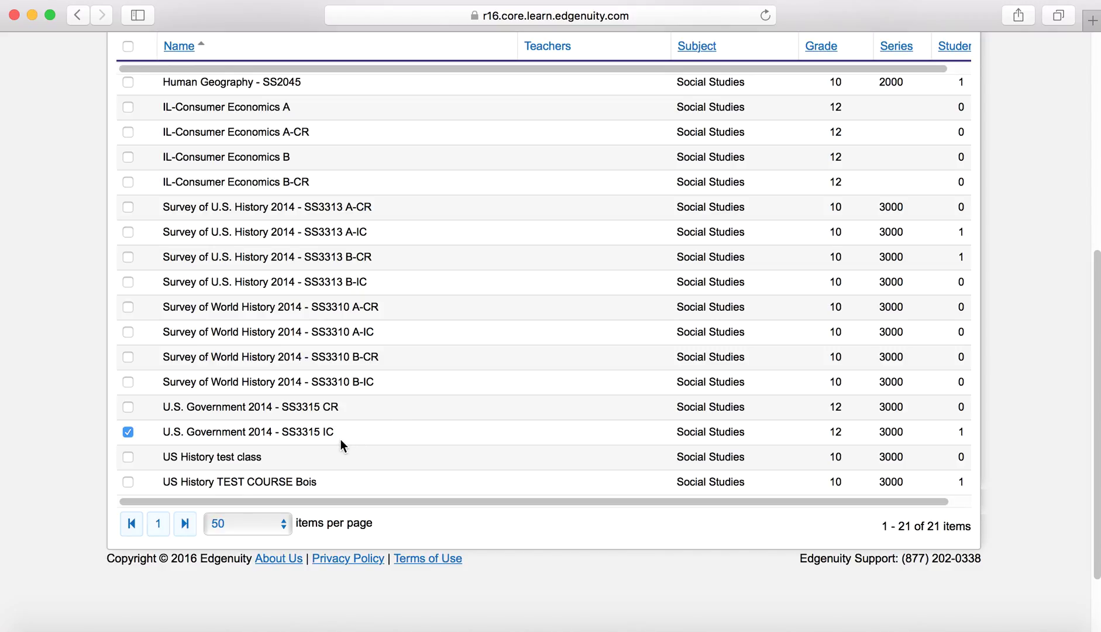
scroll(402, 433, "down", 1)
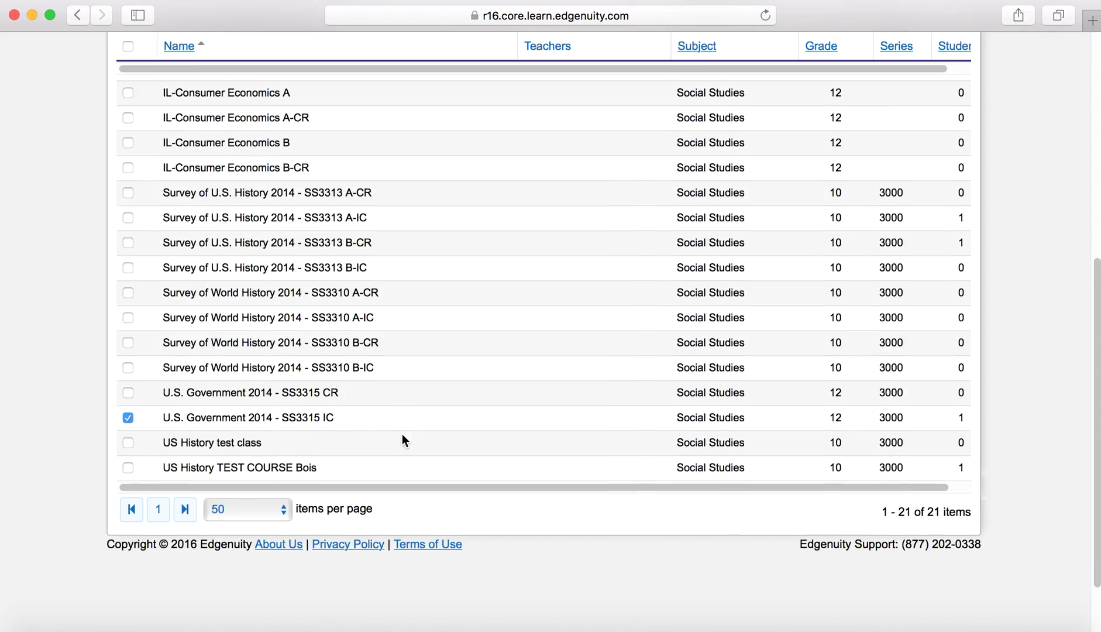
scroll(400, 433, "up", 4)
scroll(393, 394, "up", 10)
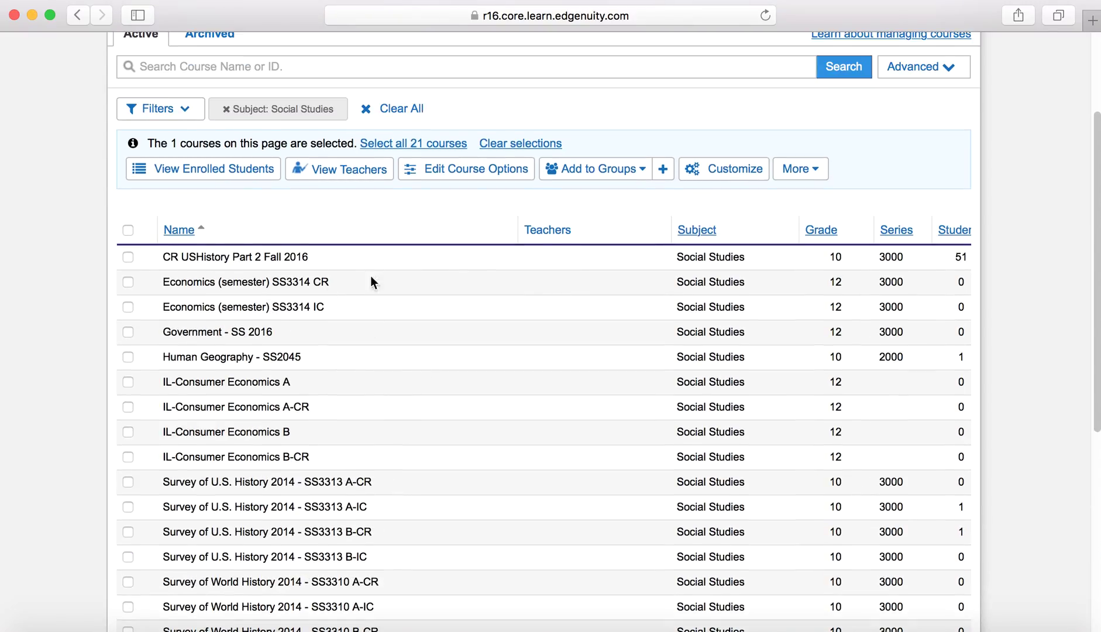
Customize U.S. Government 2014 - SS3315 IC by creating a new course based on it.
left_click(697, 170)
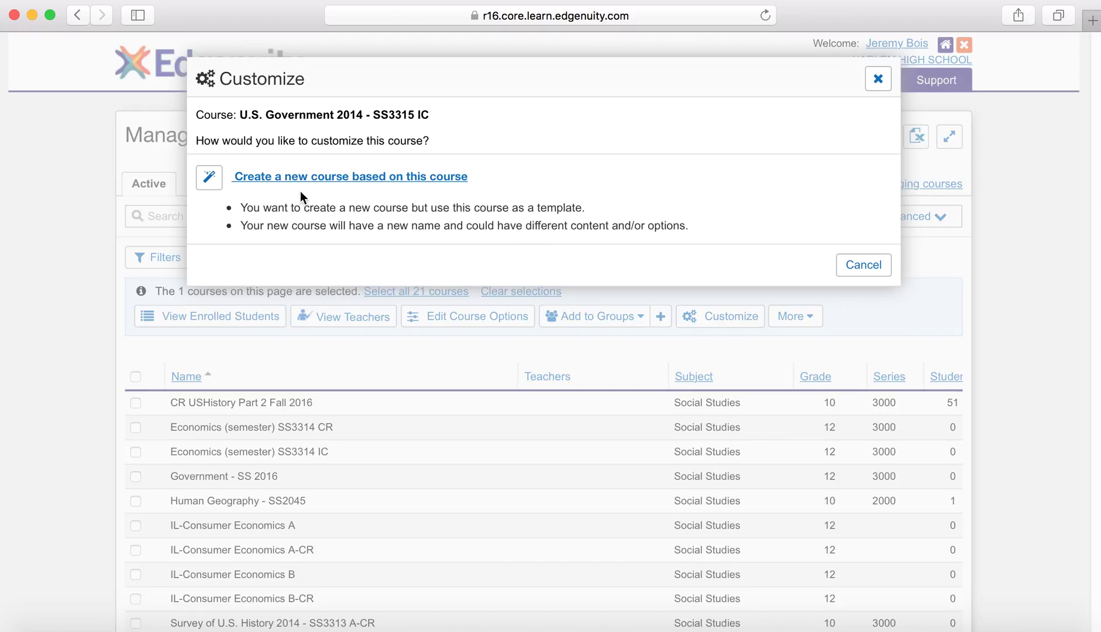
left_click(355, 180)
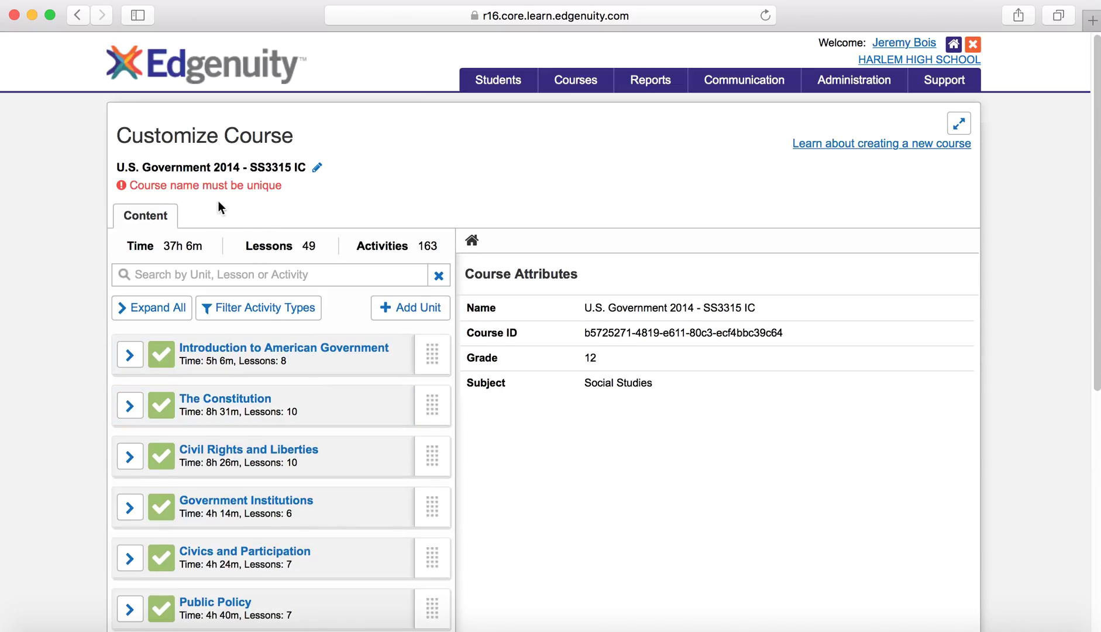
Replace '2014 - SS3315 IC' in the course name with 'SIPDAY Presentation'.
left_click(318, 171)
left_click(315, 167)
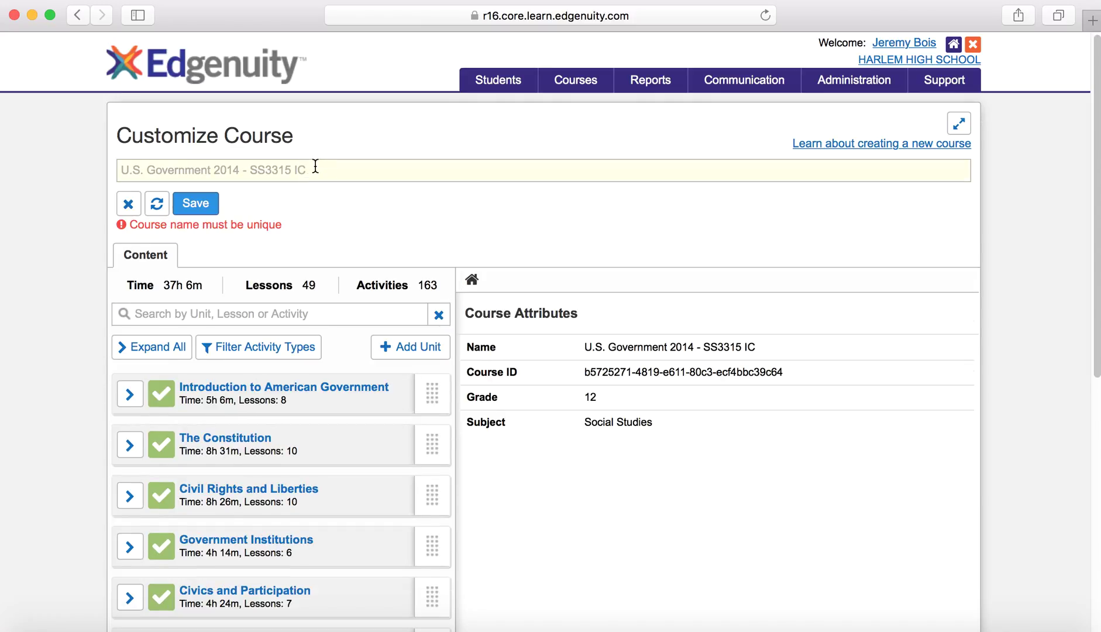
key("BackSpace")
key("BackSpace")
key("BackSpace")
key("BackSpace")
key("BackSpace")
key("BackSpace")
key("BackSpace")
key("BackSpace")
key("BackSpace")
key("BackSpace")
key("BackSpace")
key("BackSpace")
key("BackSpace")
key("BackSpace")
key("BackSpace")
key("BackSpace")
type("SIPDA")
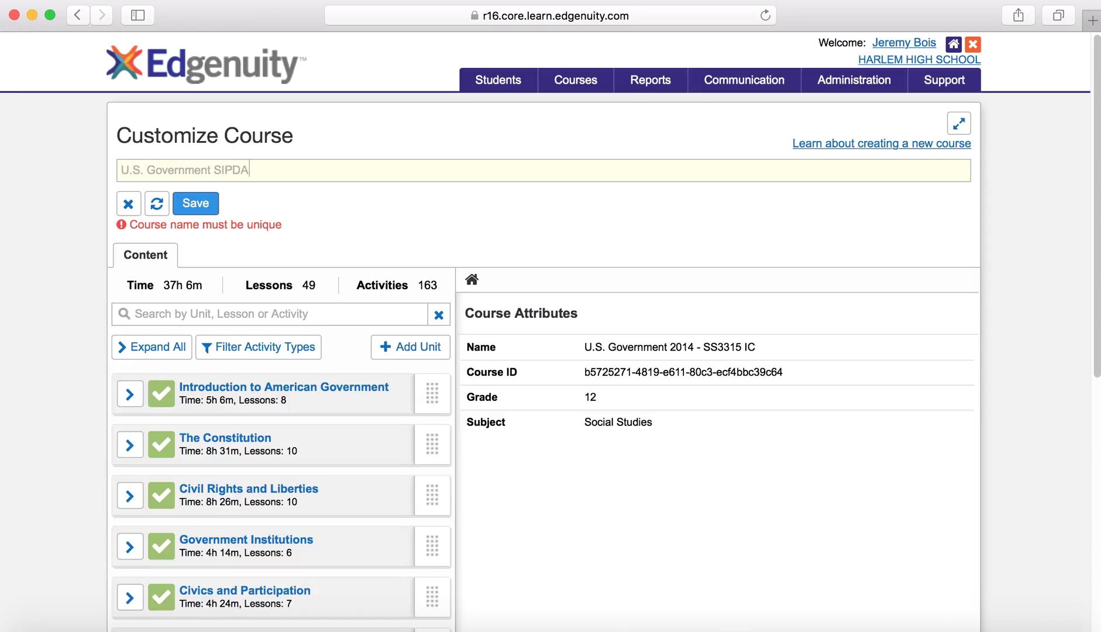
type("Y Presentation")
Expand The Constitution unit and look through its 10 lessons.
scroll(477, 287, "down", 5)
scroll(533, 319, "down", 3)
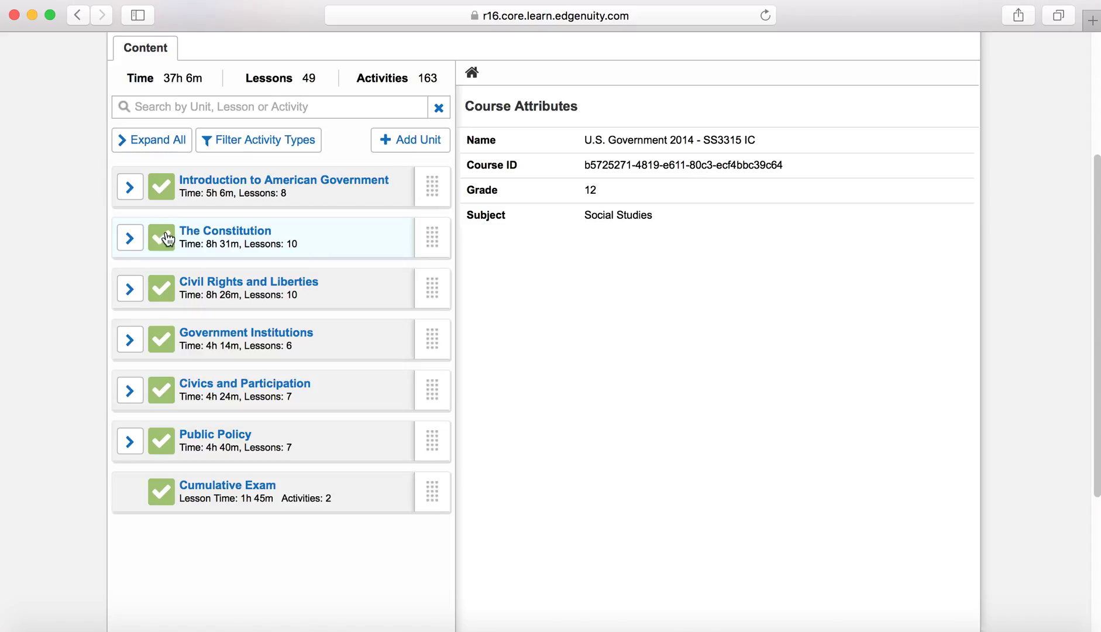
left_click(130, 238)
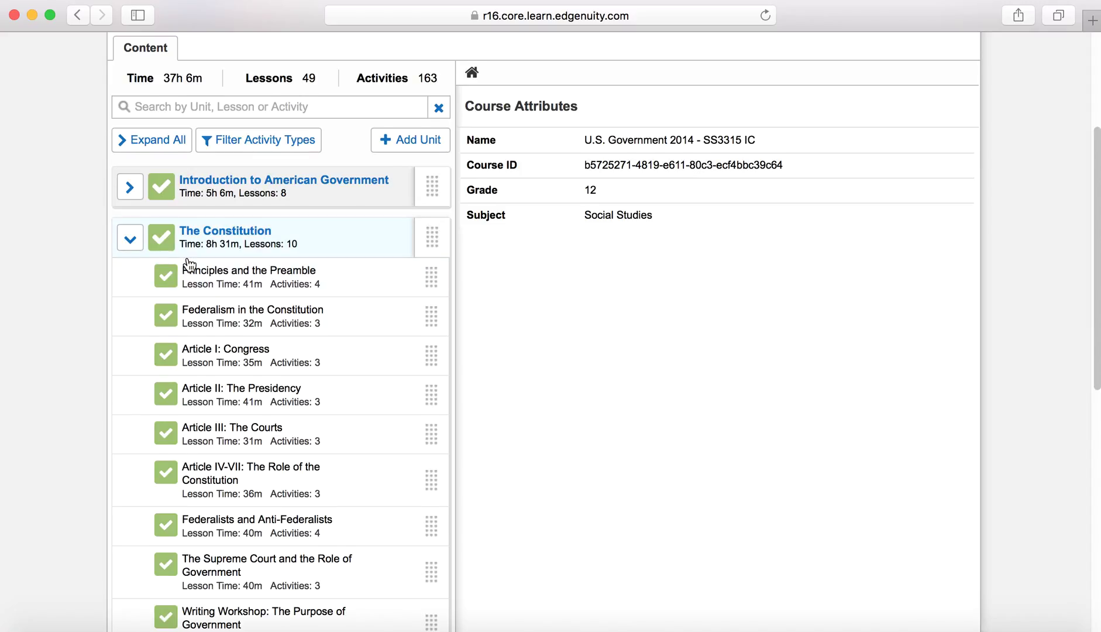
scroll(205, 251, "down", 1)
scroll(228, 258, "down", 3)
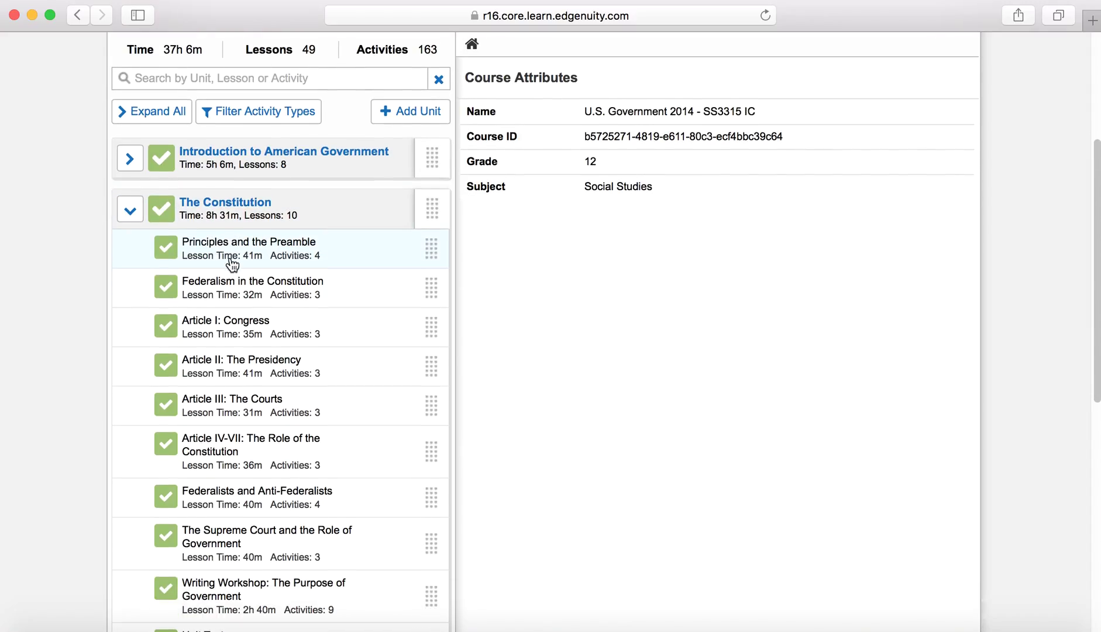
scroll(249, 281, "down", 1)
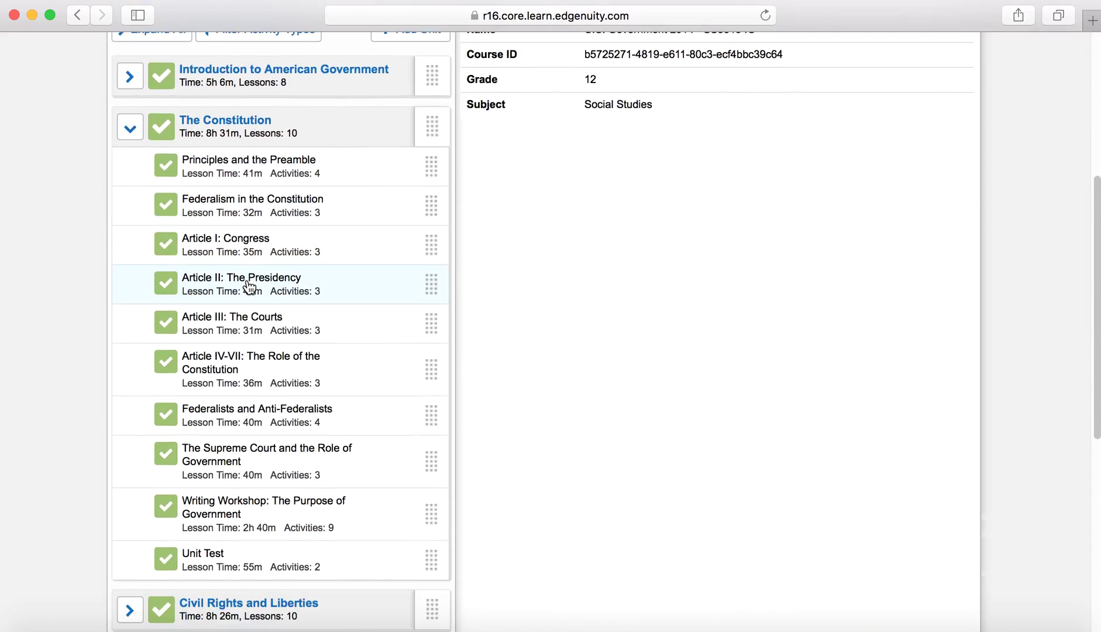
scroll(245, 258, "up", 1)
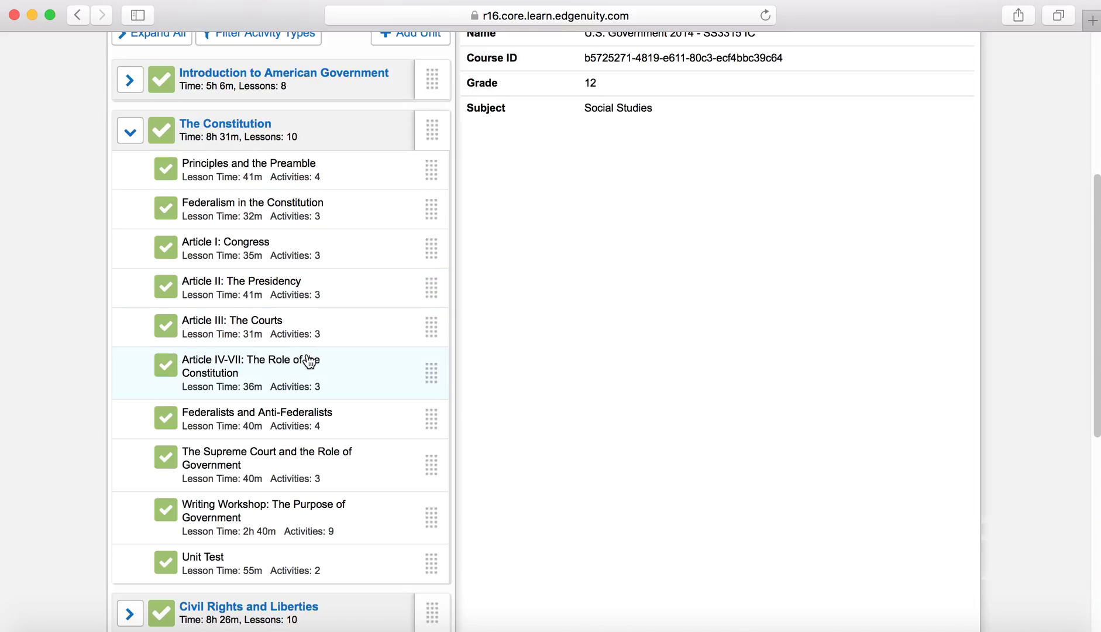
scroll(337, 369, "up", 1)
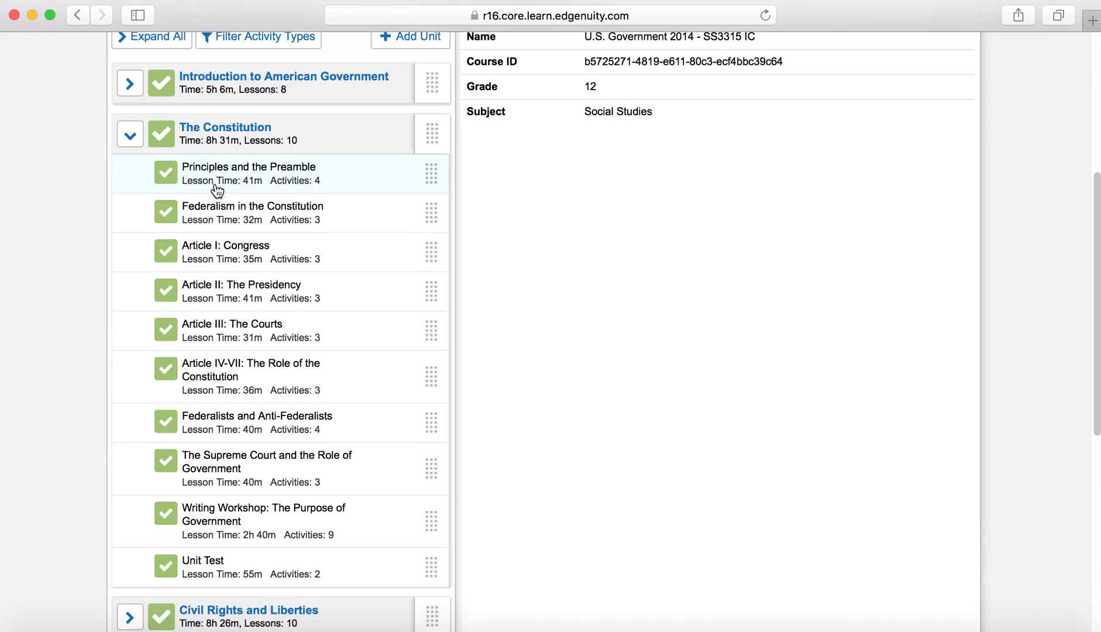
scroll(255, 213, "up", 1)
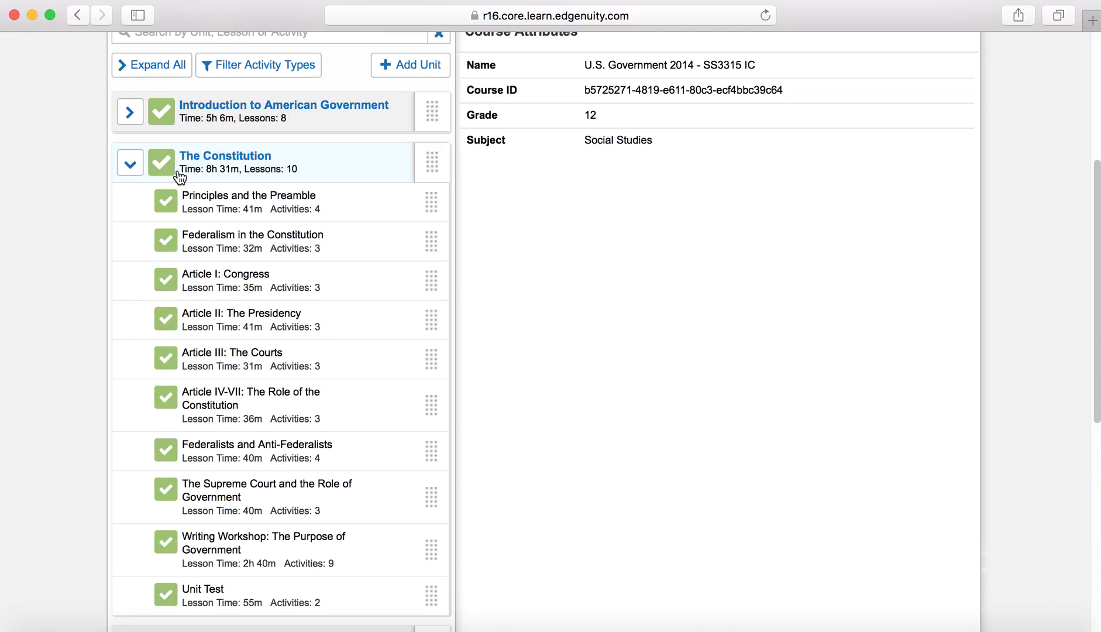
Turn off every Constitution lesson except Article III: The Courts, through Unit Test.
left_click(170, 201)
left_click(166, 240)
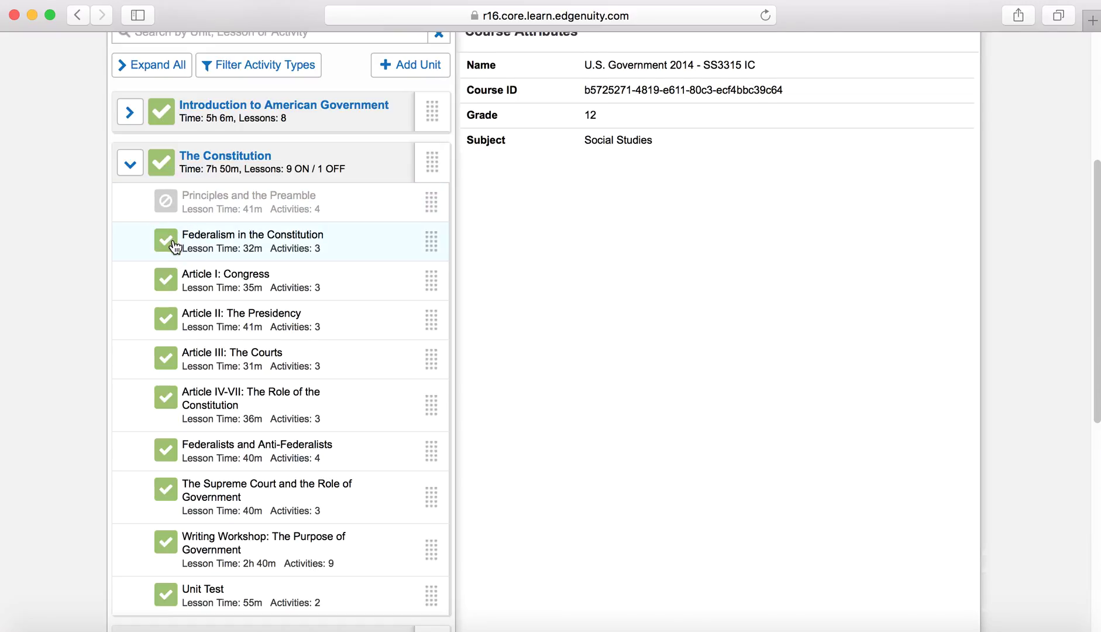
left_click(166, 279)
left_click(165, 319)
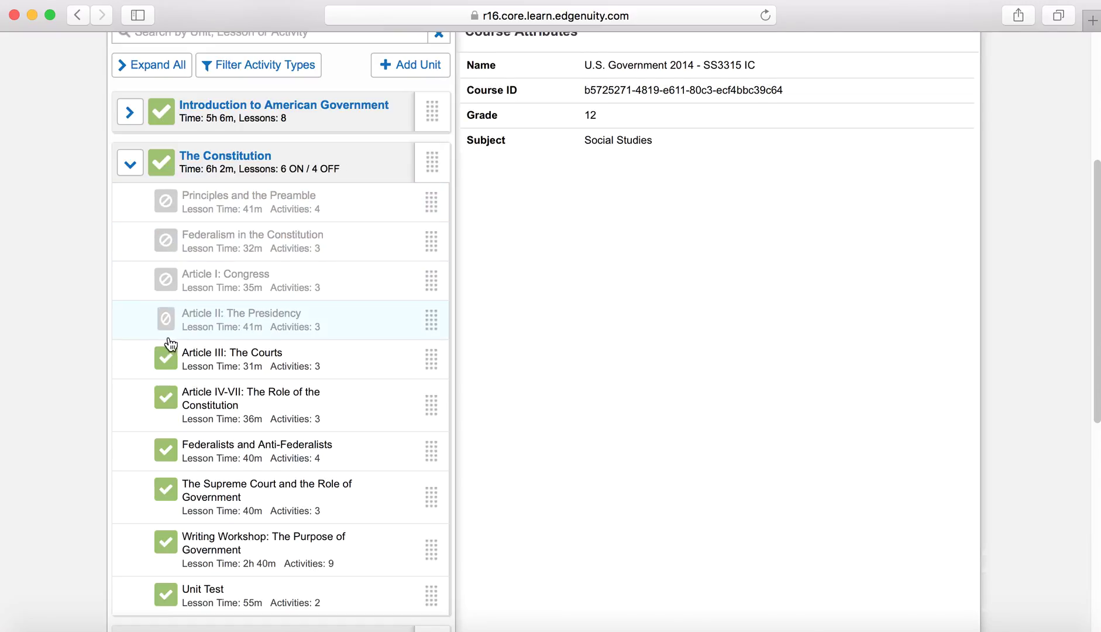
left_click(166, 404)
left_click(166, 451)
left_click(167, 484)
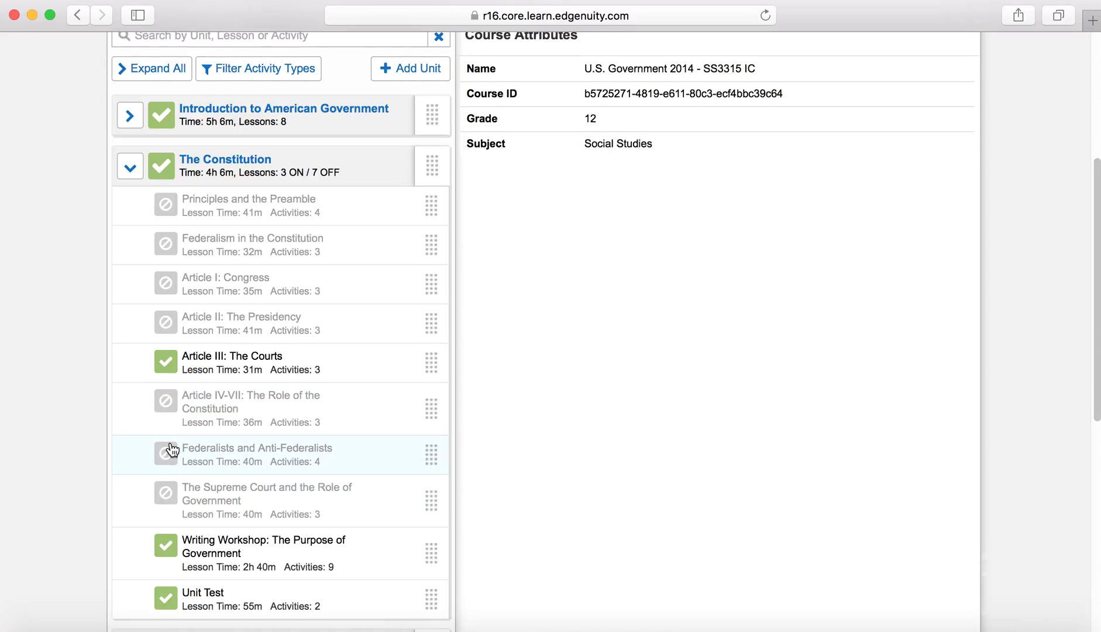
scroll(215, 347, "down", 1)
left_click(166, 535)
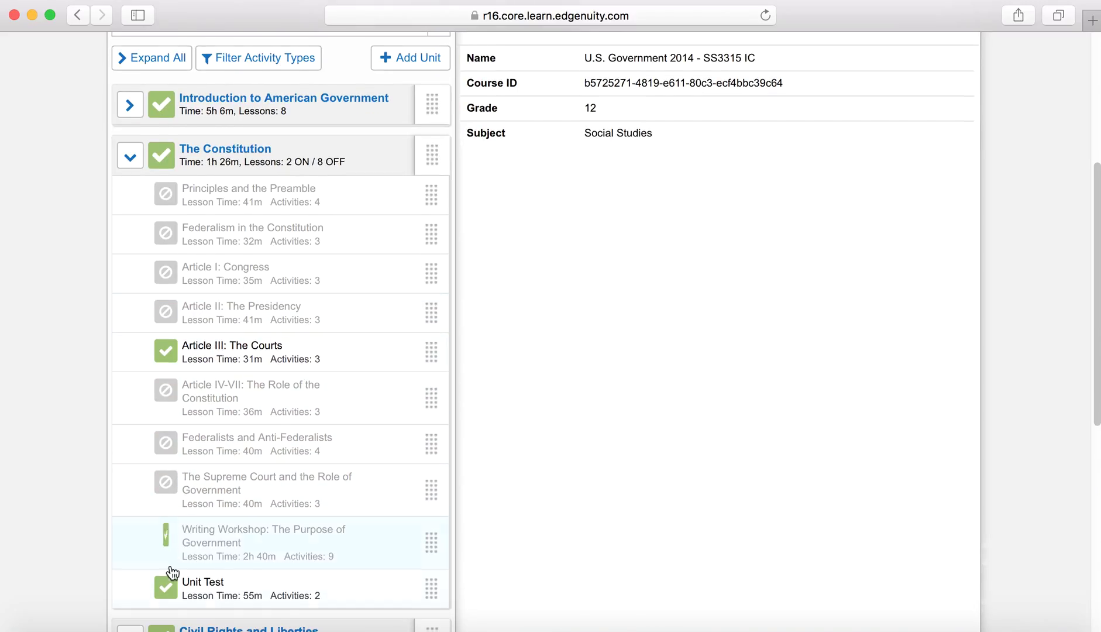
left_click(164, 594)
scroll(307, 319, "down", 1)
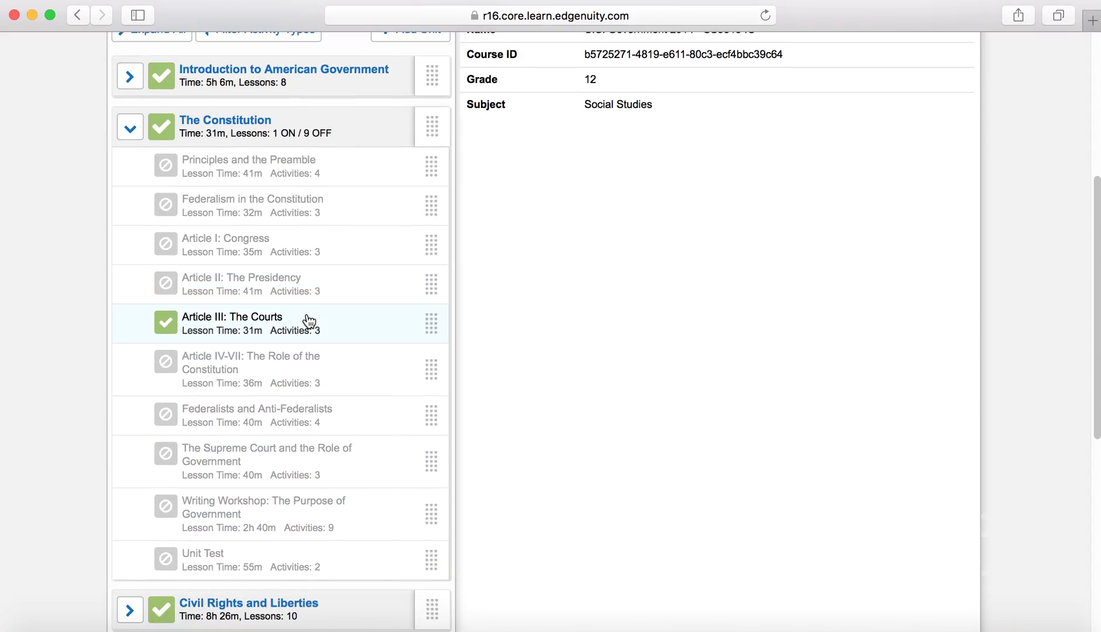
Collapse The Constitution and turn off the other five units and the Cumulative Exam.
left_click(134, 135)
left_click(164, 83)
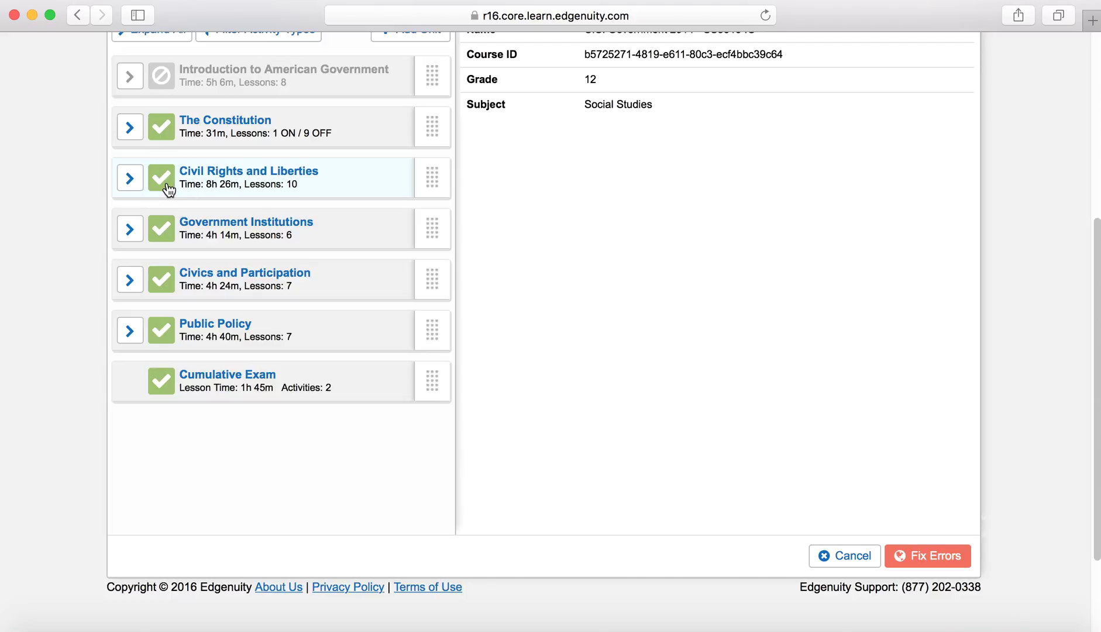
left_click(165, 182)
left_click(167, 236)
left_click(164, 283)
left_click(164, 330)
left_click(166, 385)
scroll(197, 275, "up", 5)
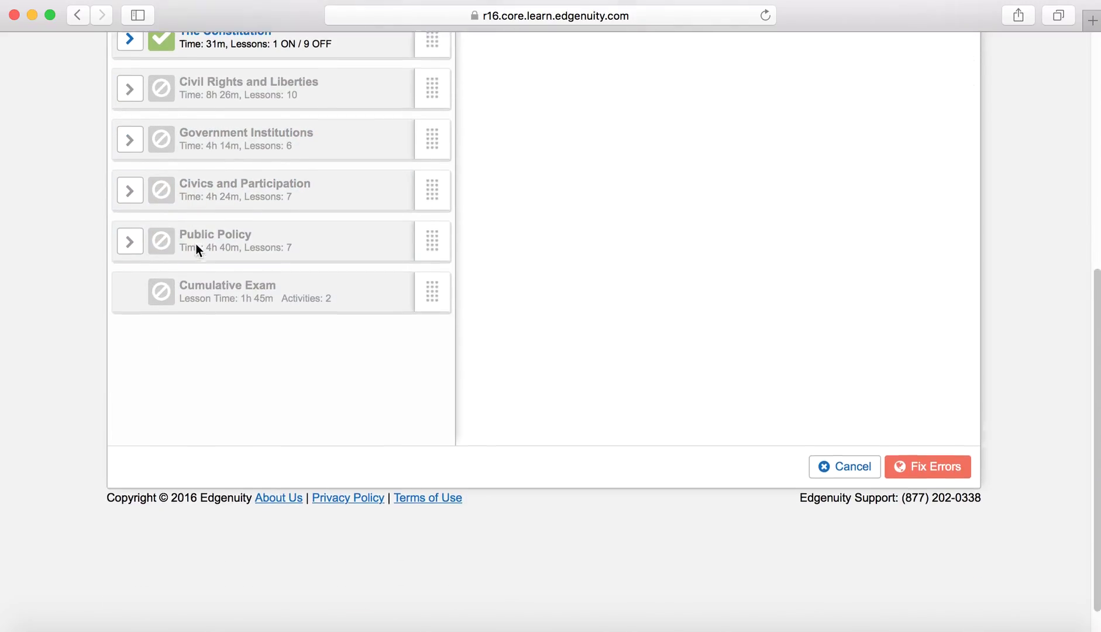
scroll(198, 235, "up", 3)
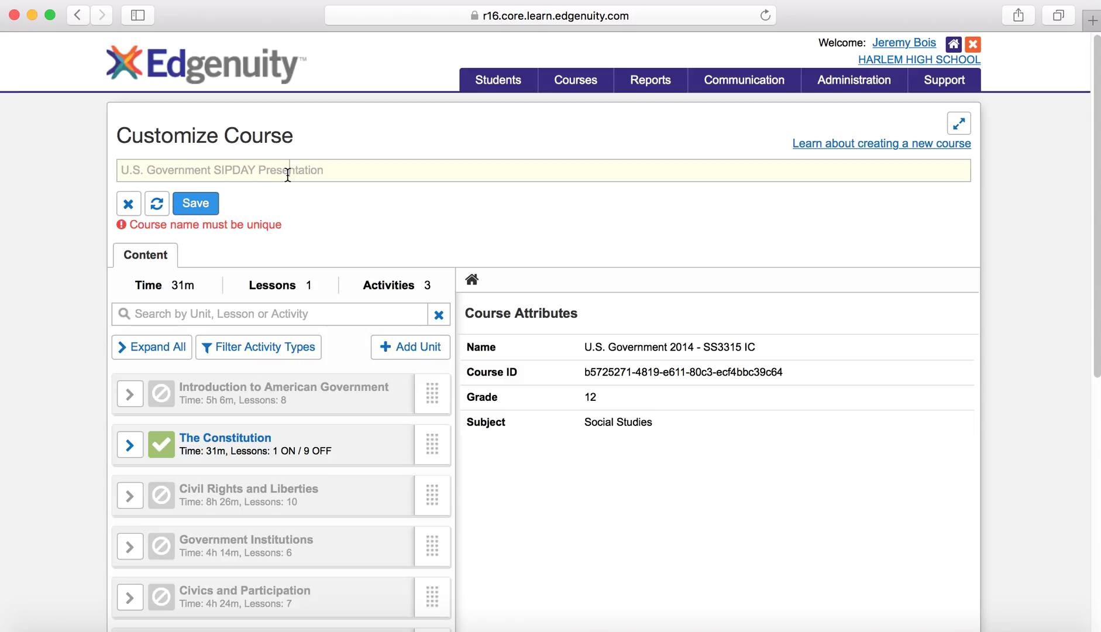
Re-expand The Constitution to confirm only Article III: The Courts remains on.
left_click(128, 443)
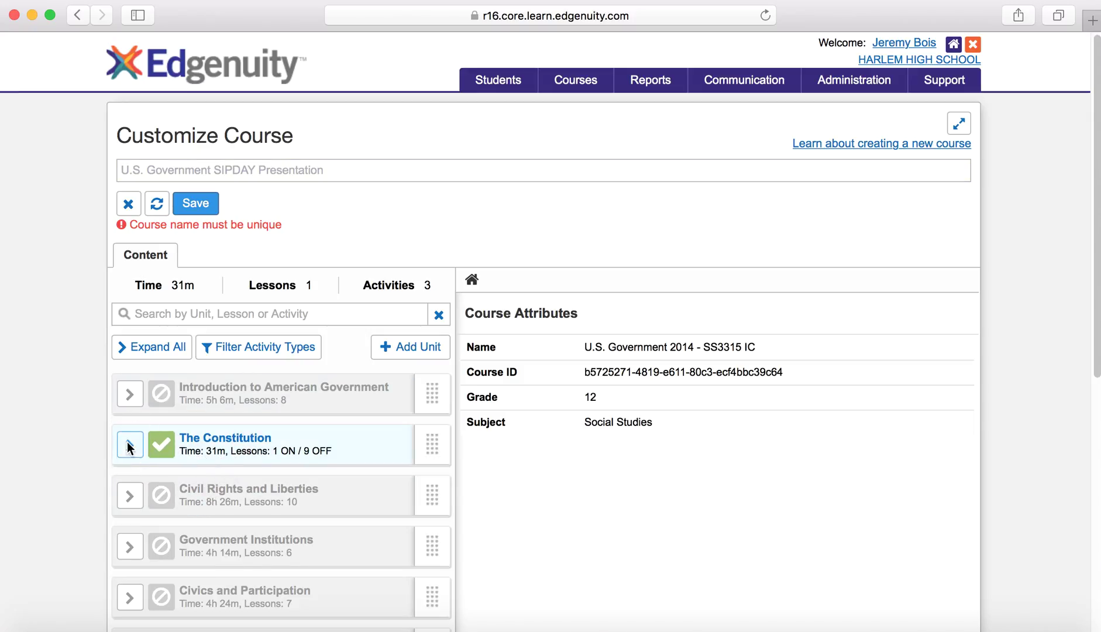
scroll(199, 468, "down", 4)
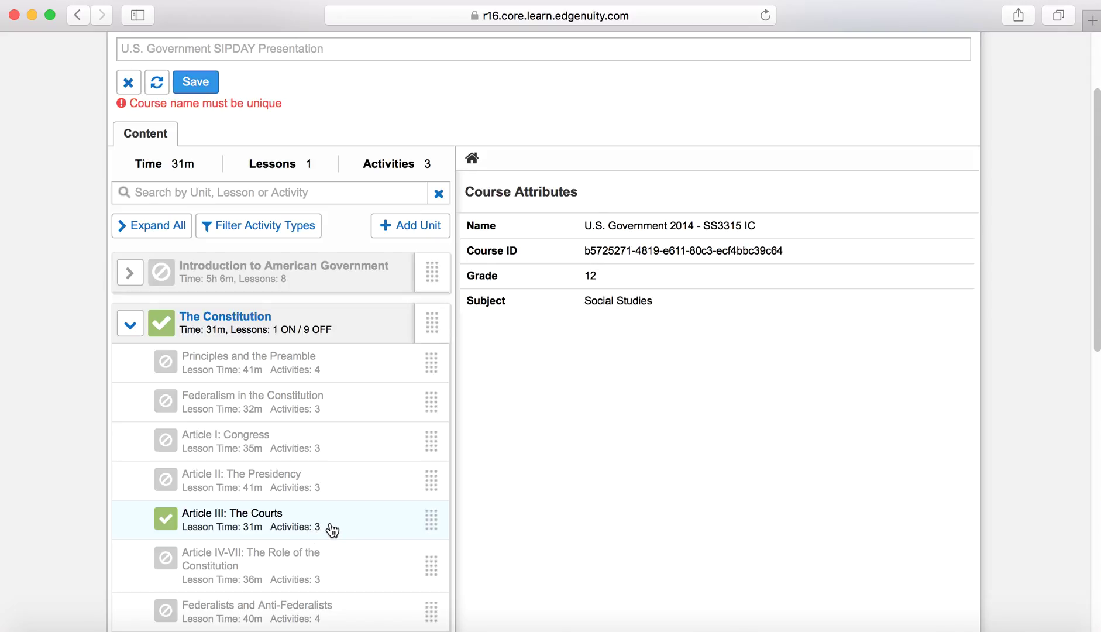
scroll(299, 417, "down", 5)
scroll(295, 463, "up", 8)
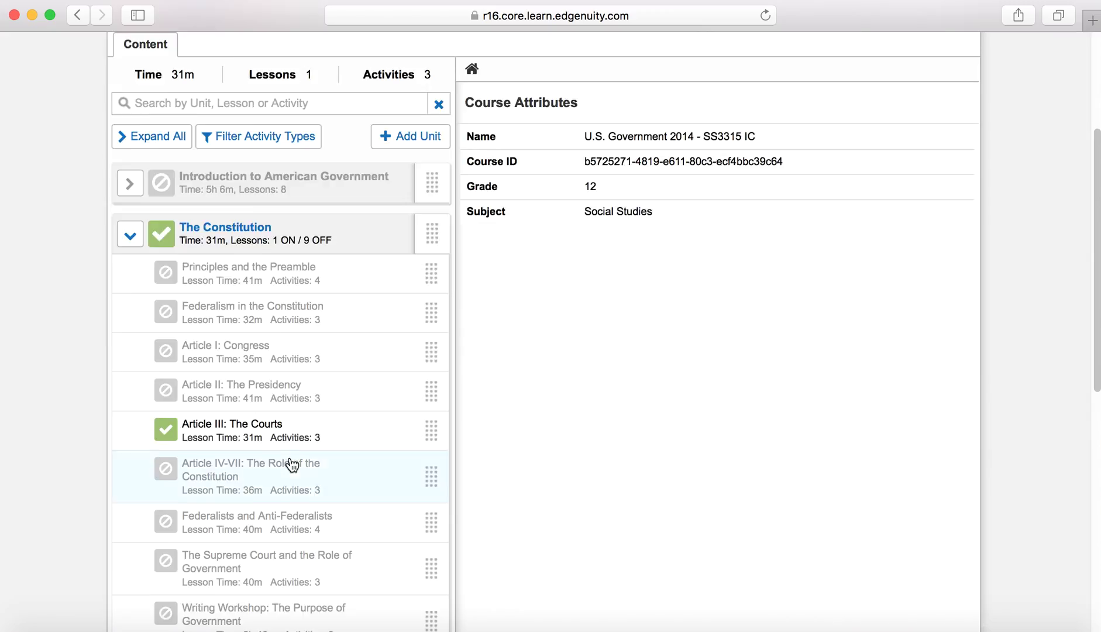
left_click(334, 169)
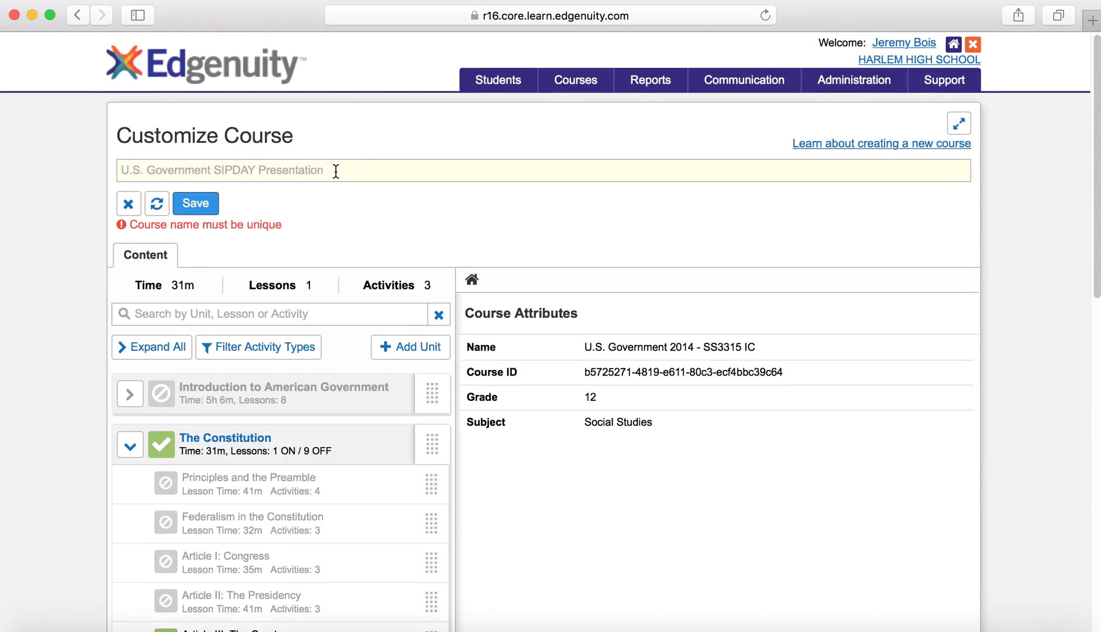
Add 'Judicial Branch' to the course name, then use Fix Errors to return to the name field.
type("Judicial Branch")
left_click(538, 498)
scroll(536, 499, "down", 1)
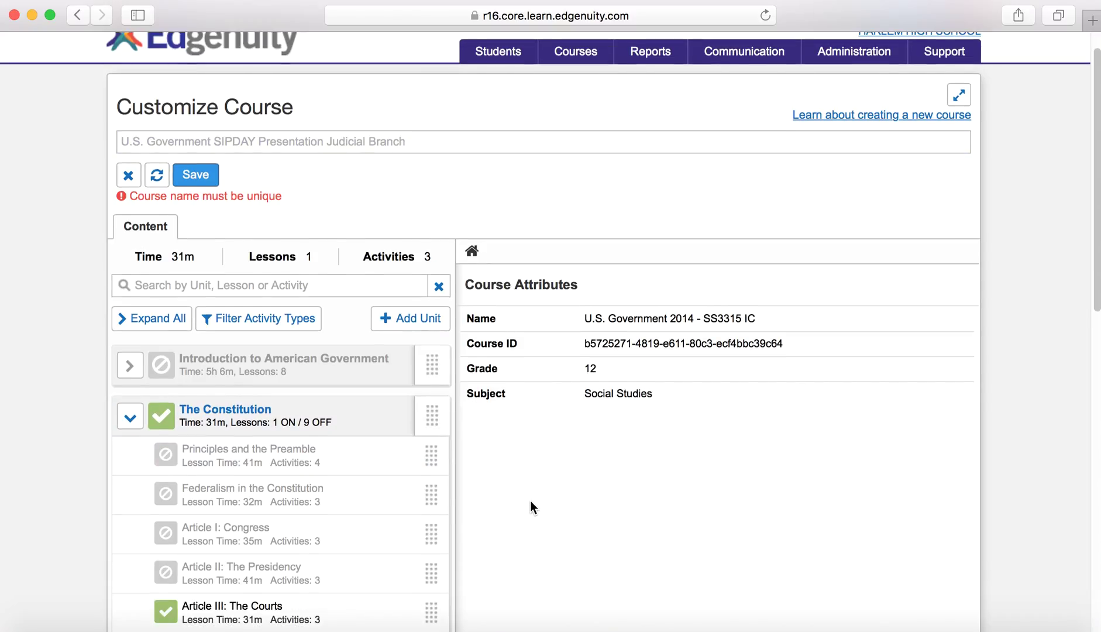
scroll(622, 433, "down", 10)
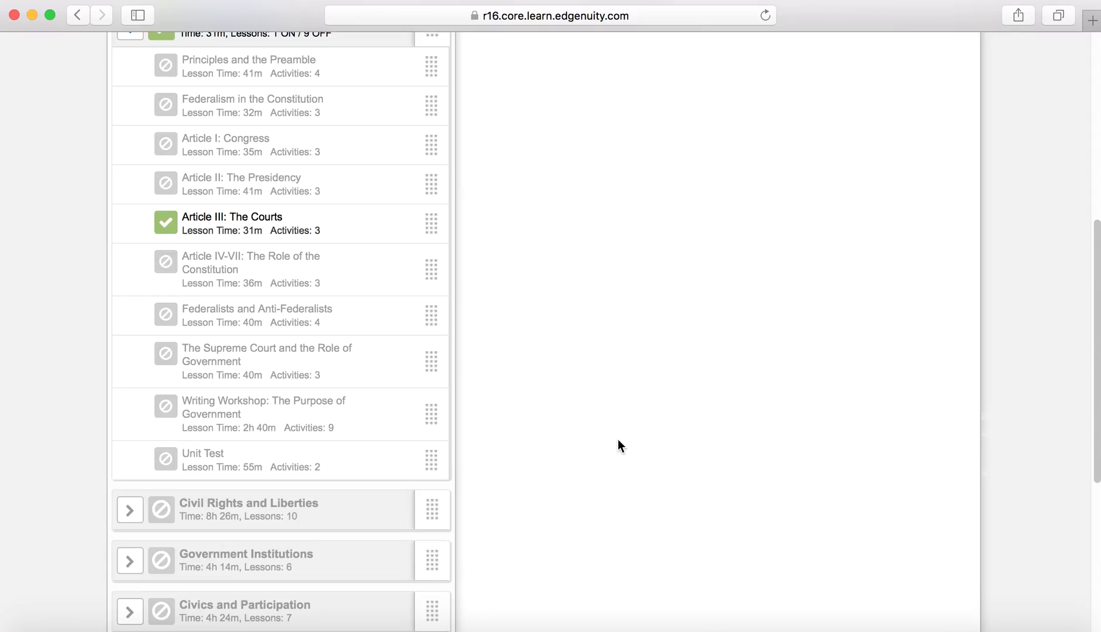
scroll(609, 433, "up", 1)
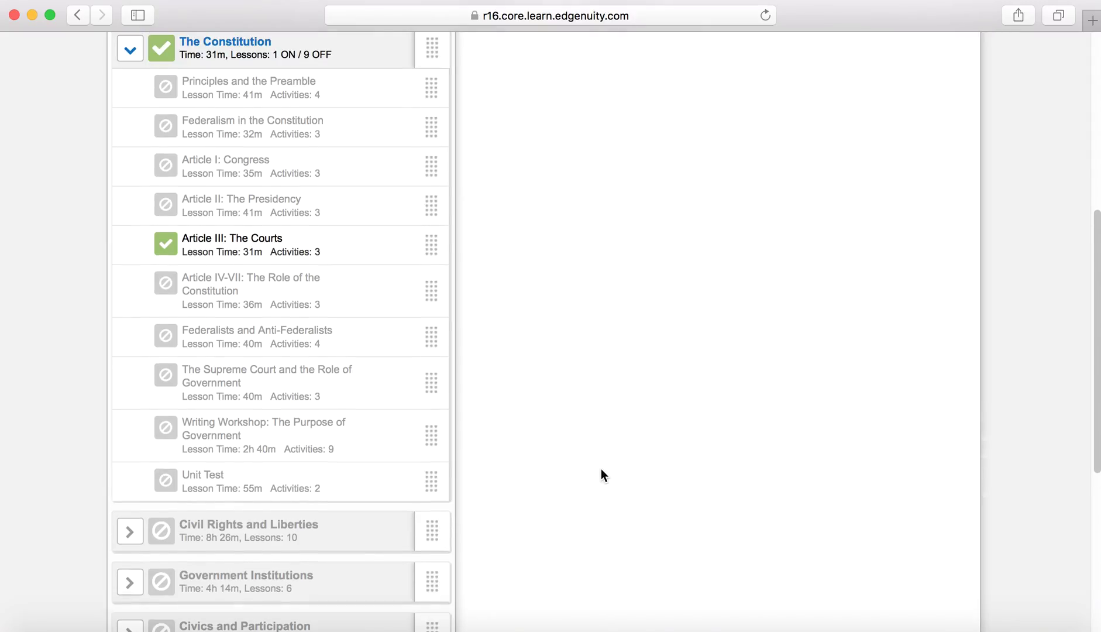
scroll(567, 437, "down", 3)
scroll(567, 437, "up", 4)
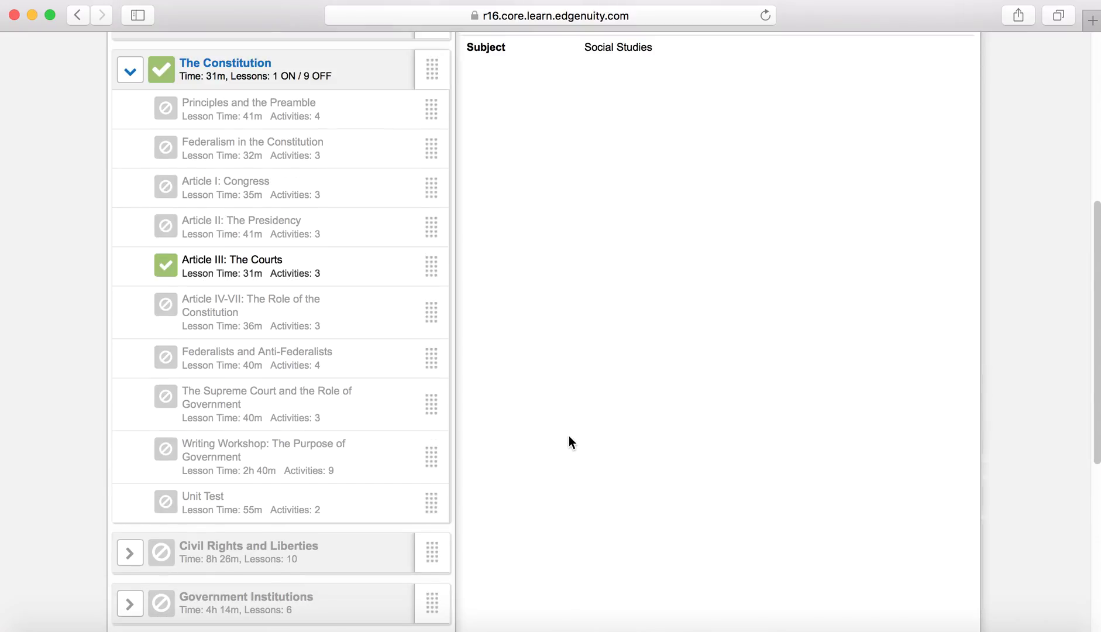
scroll(570, 442, "up", 10)
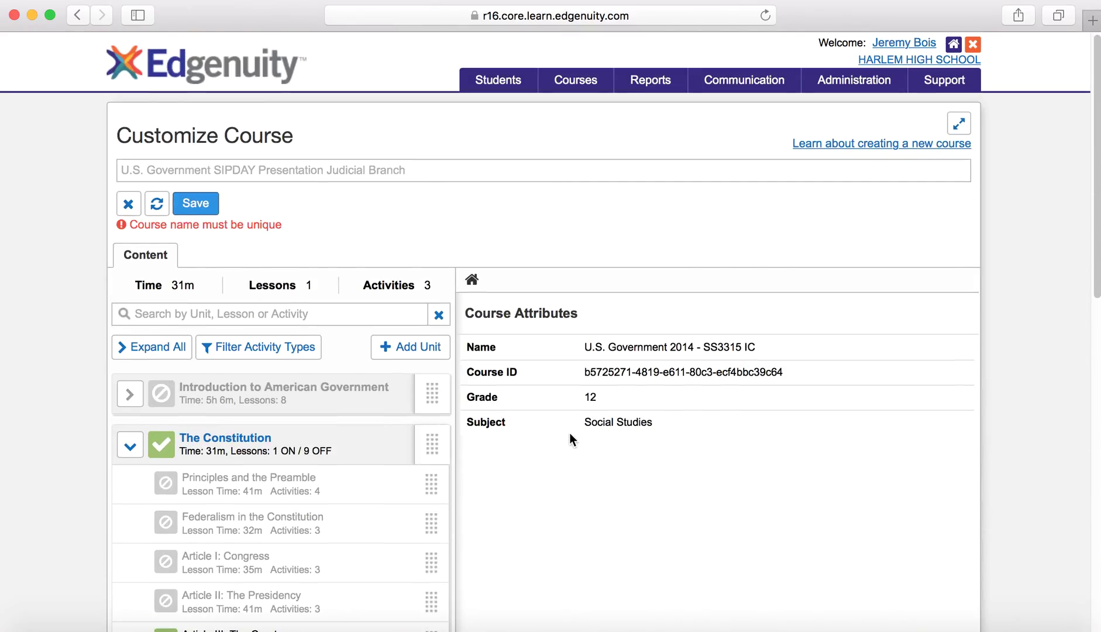
scroll(570, 434, "down", 7)
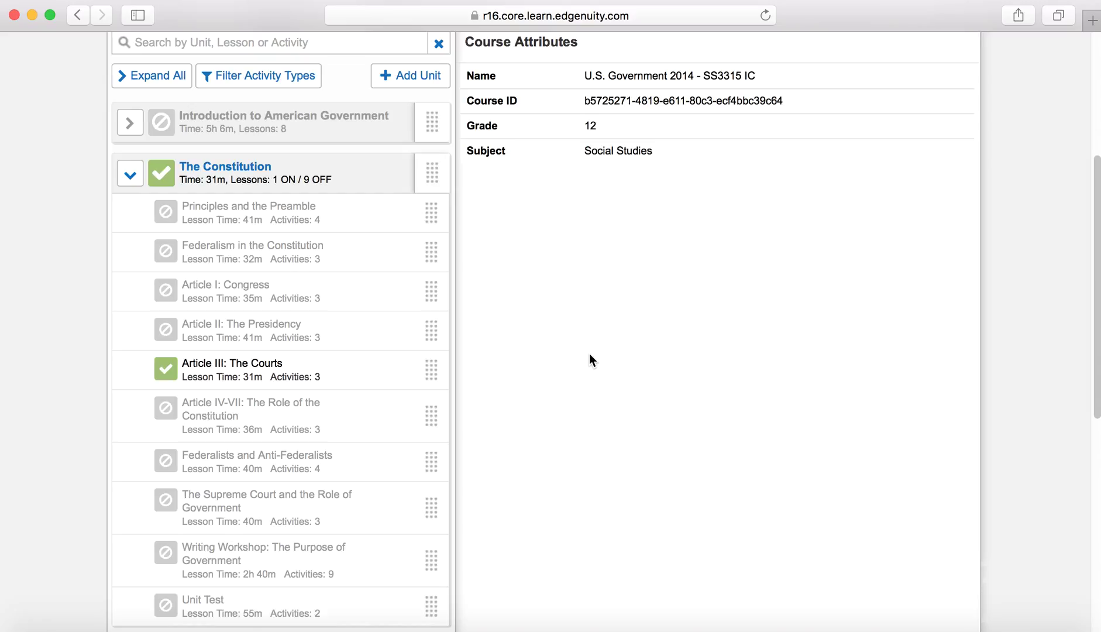
scroll(589, 353, "down", 10)
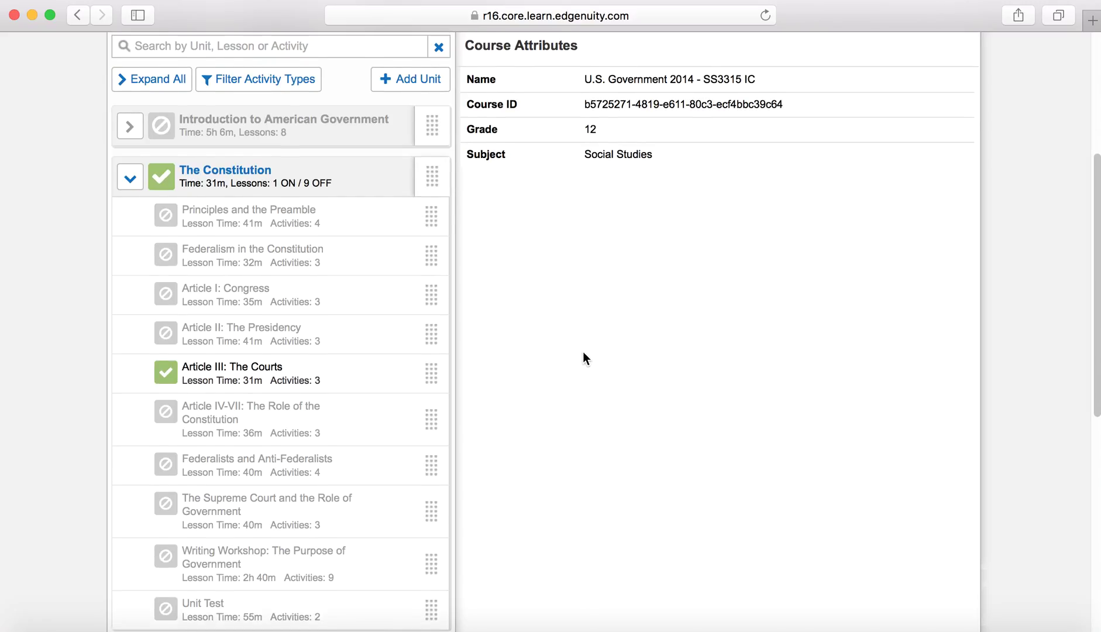
left_click(927, 434)
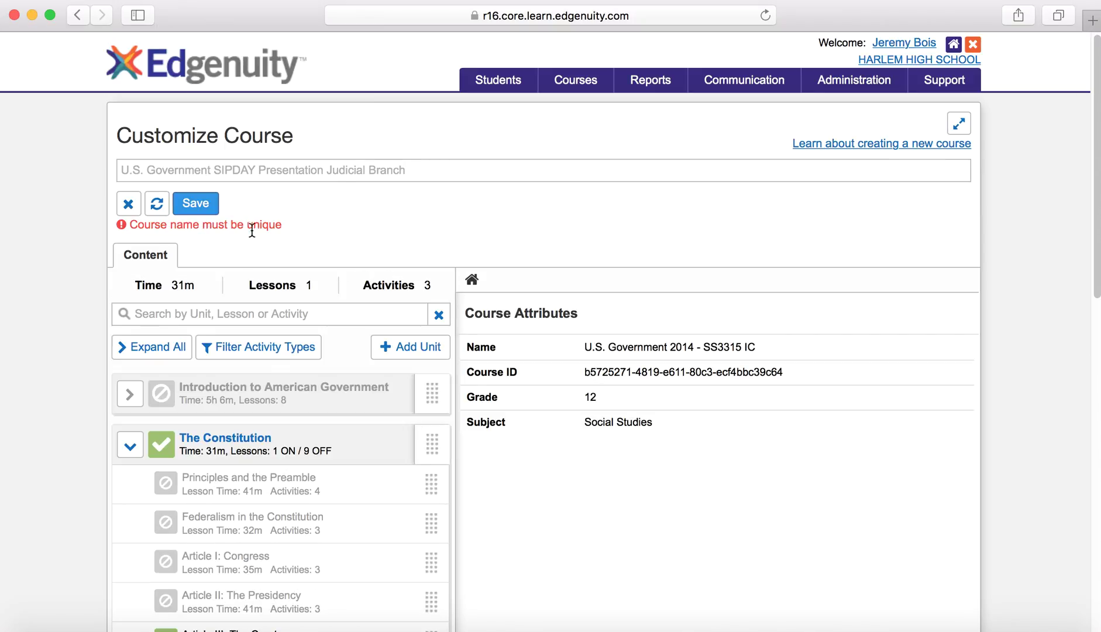
Save the name 'U.S. Government SIPDAY Presentation Judicial Branch', publish the course, and check its course options.
left_click(197, 205)
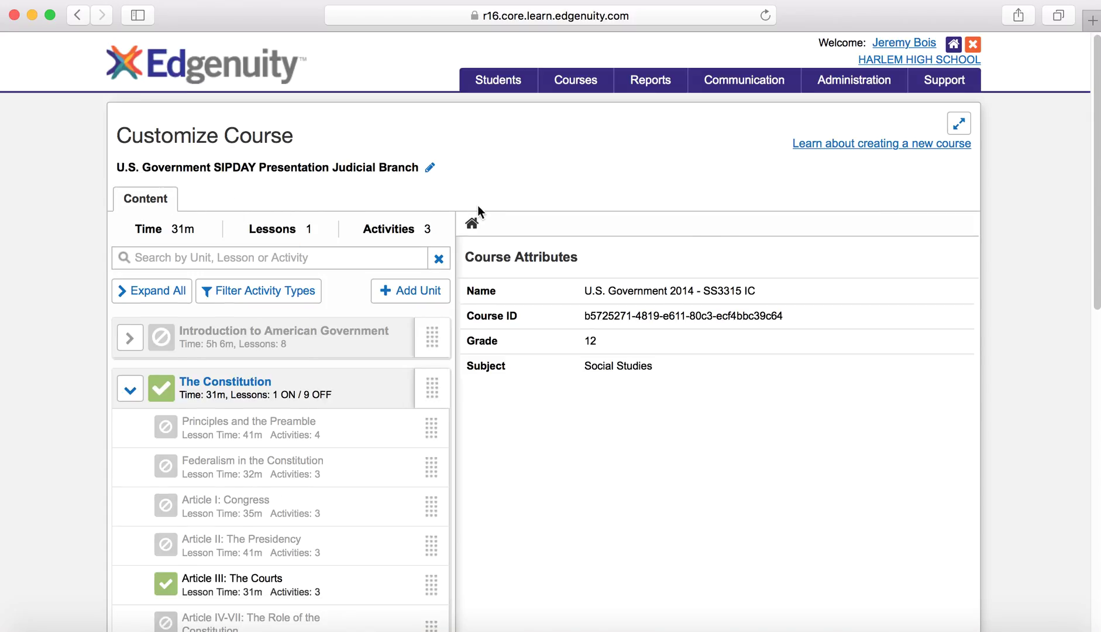
scroll(525, 316, "down", 10)
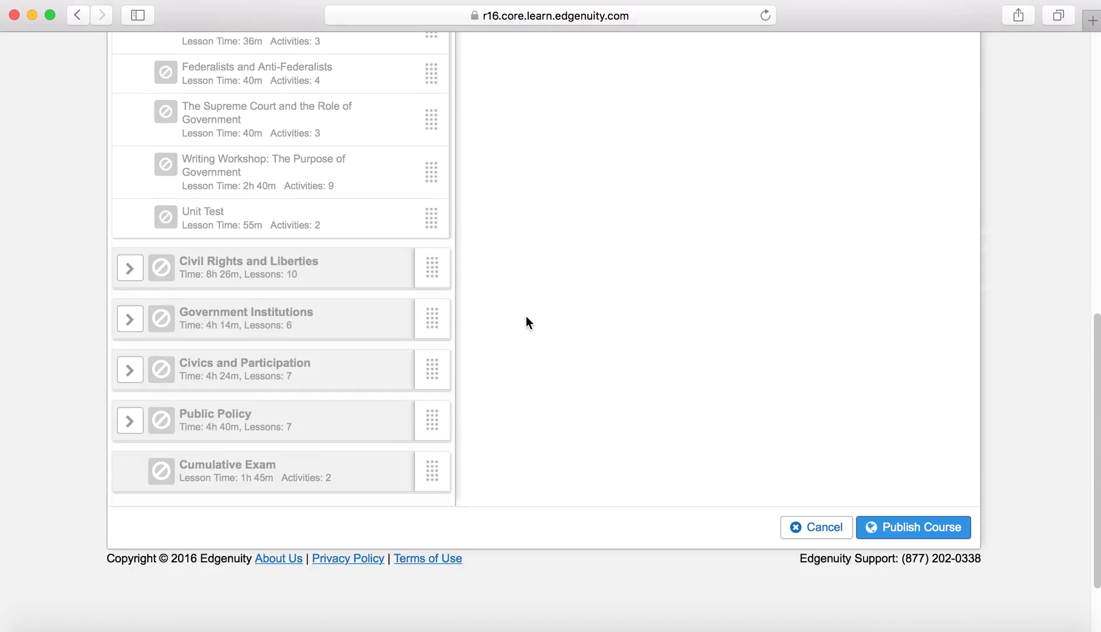
left_click(936, 528)
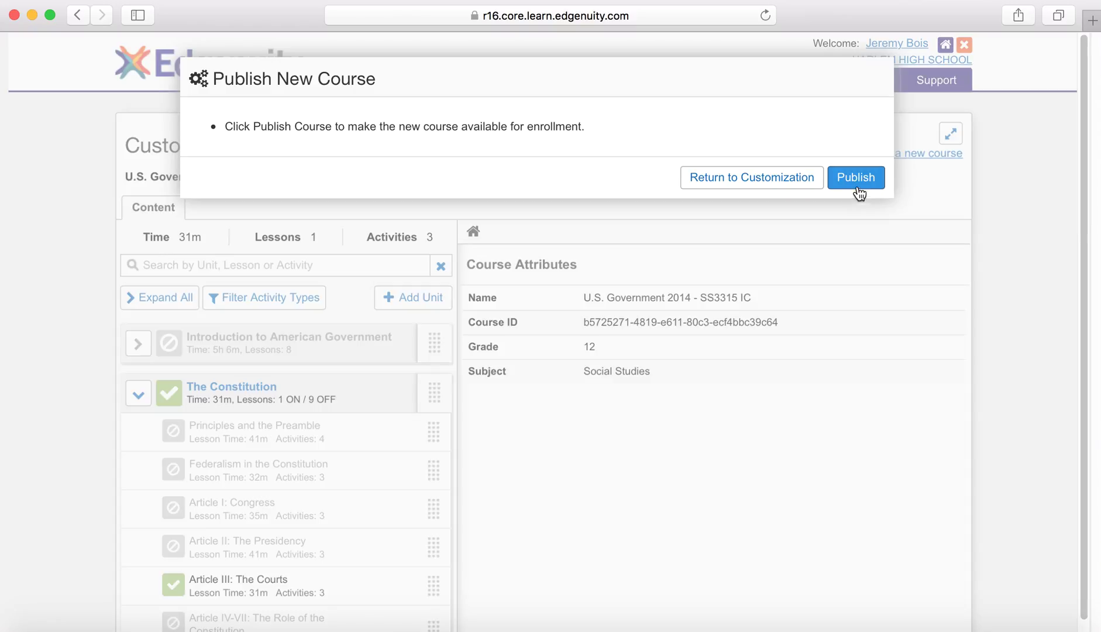
left_click(865, 184)
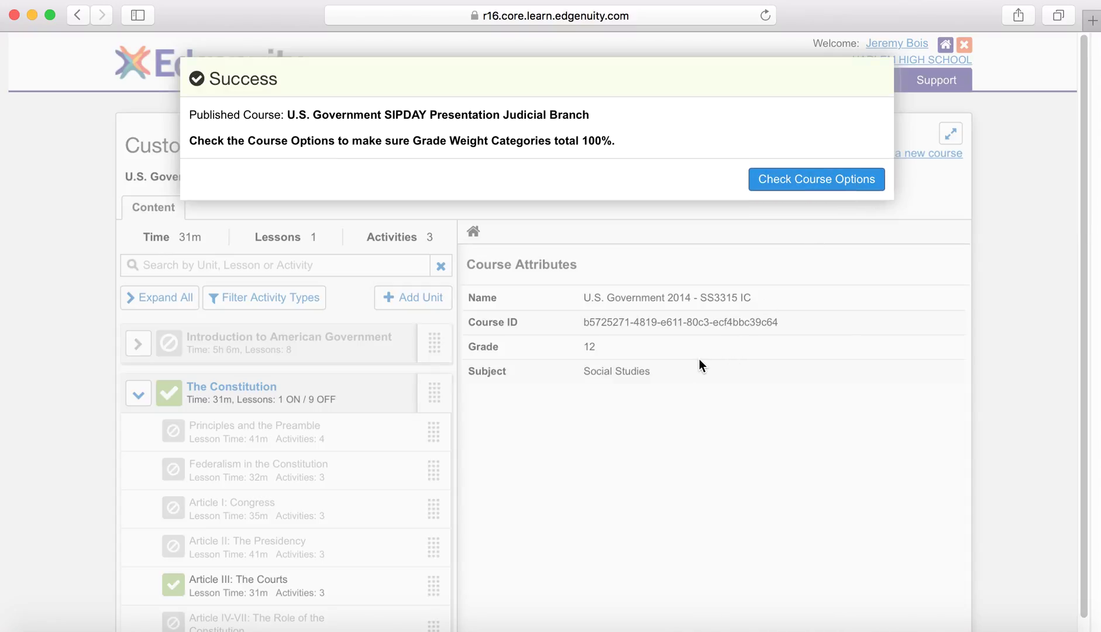
left_click(833, 180)
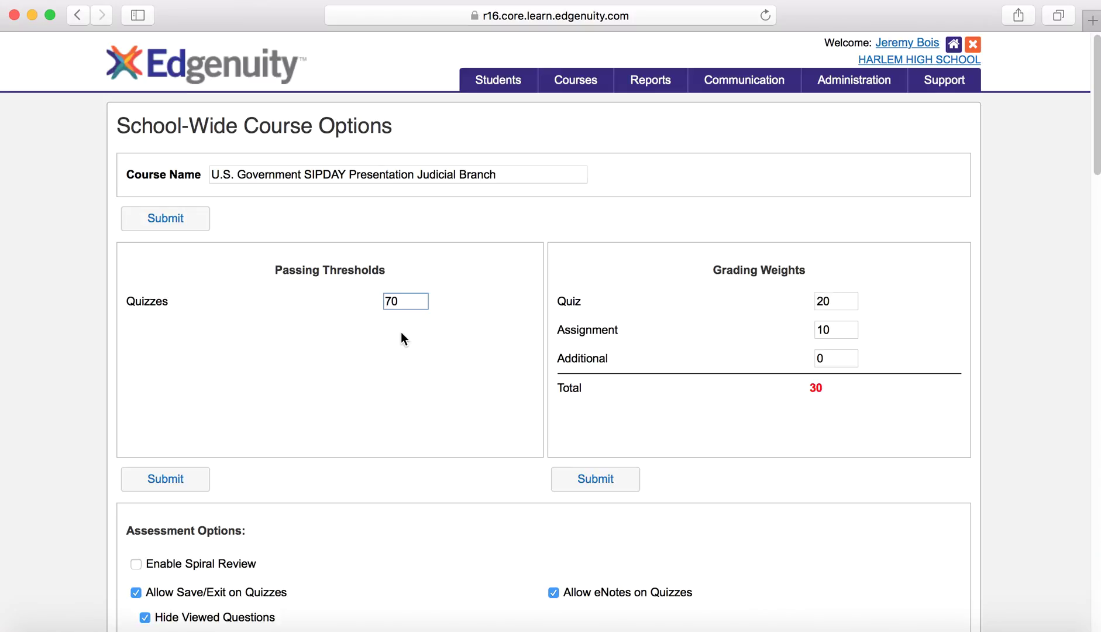
Keep the Quizzes threshold at 70 and submit all changes, getting the weights-must-total-100 warning.
double_click(392, 301)
left_click(404, 306)
scroll(721, 360, "down", 1)
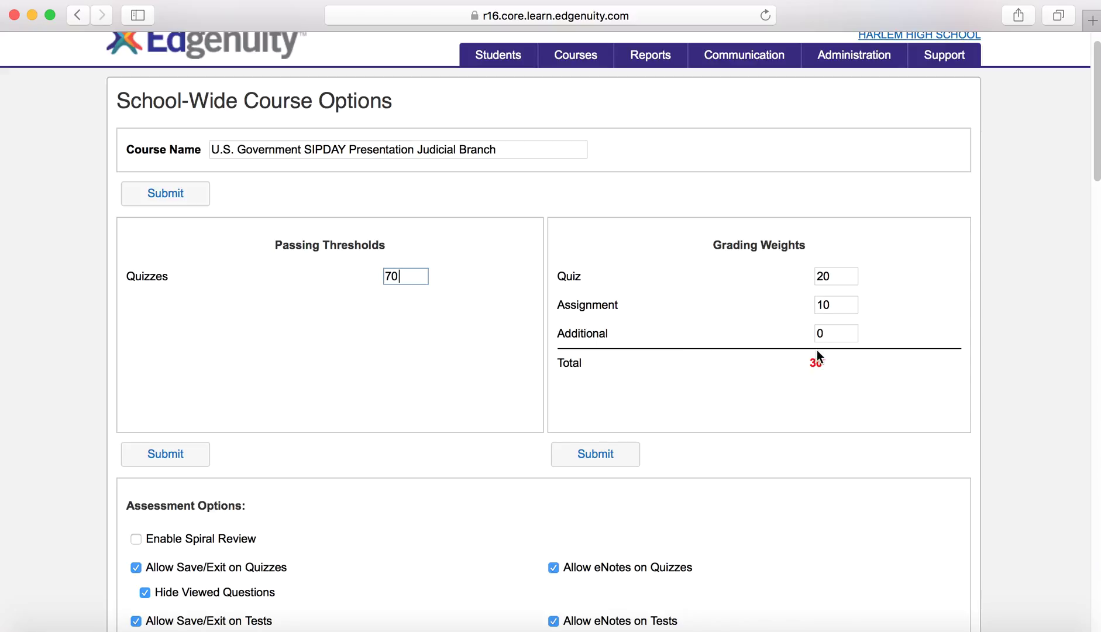
scroll(741, 383, "down", 4)
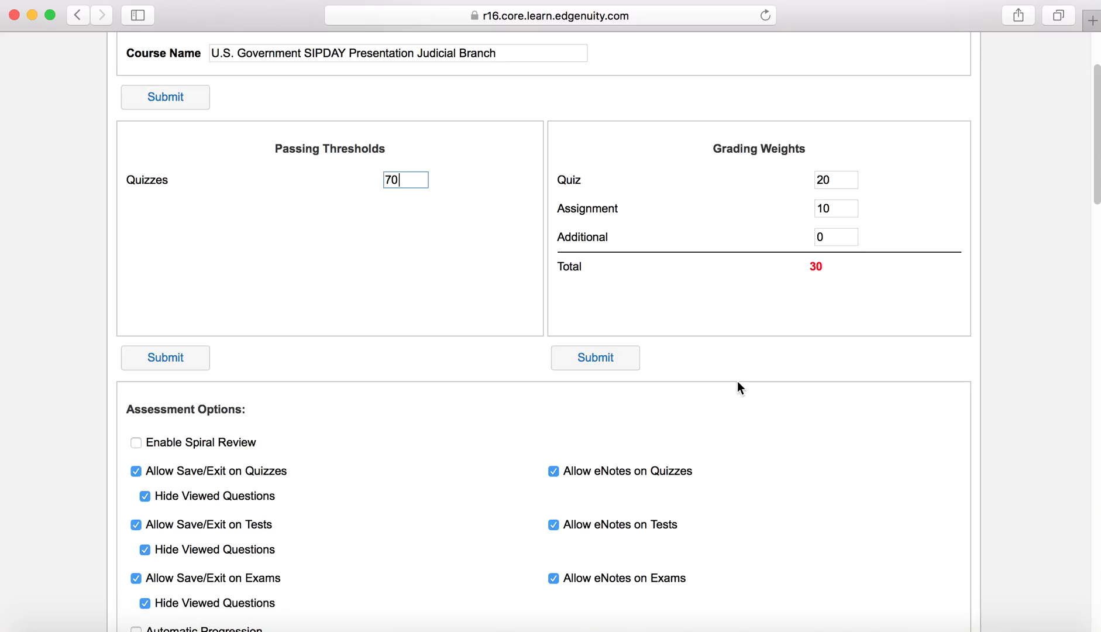
scroll(719, 393, "down", 10)
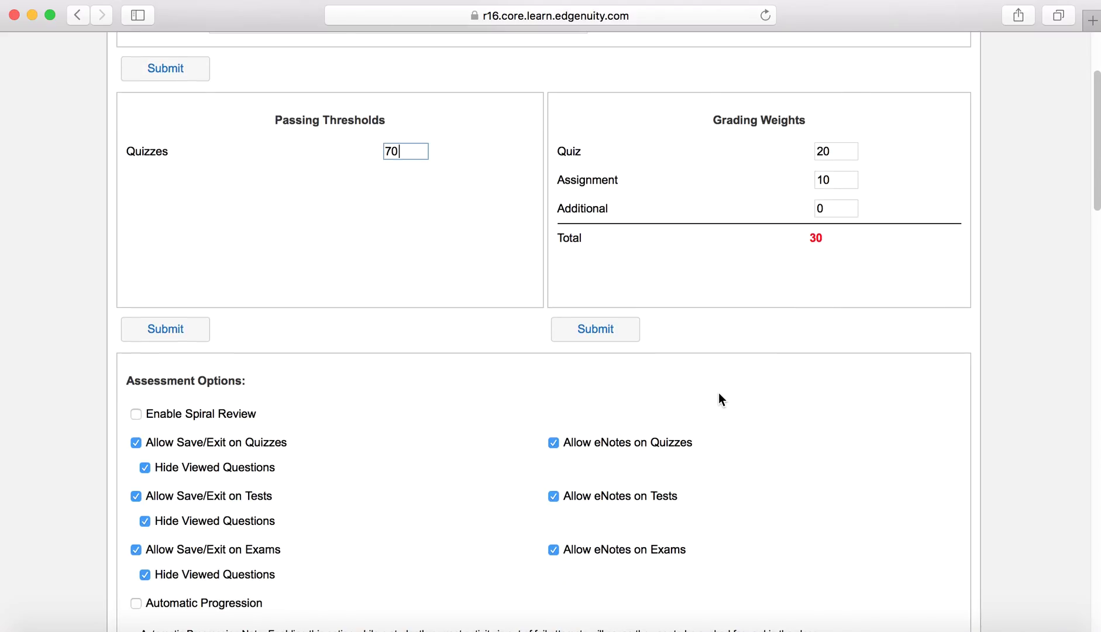
scroll(718, 394, "down", 15)
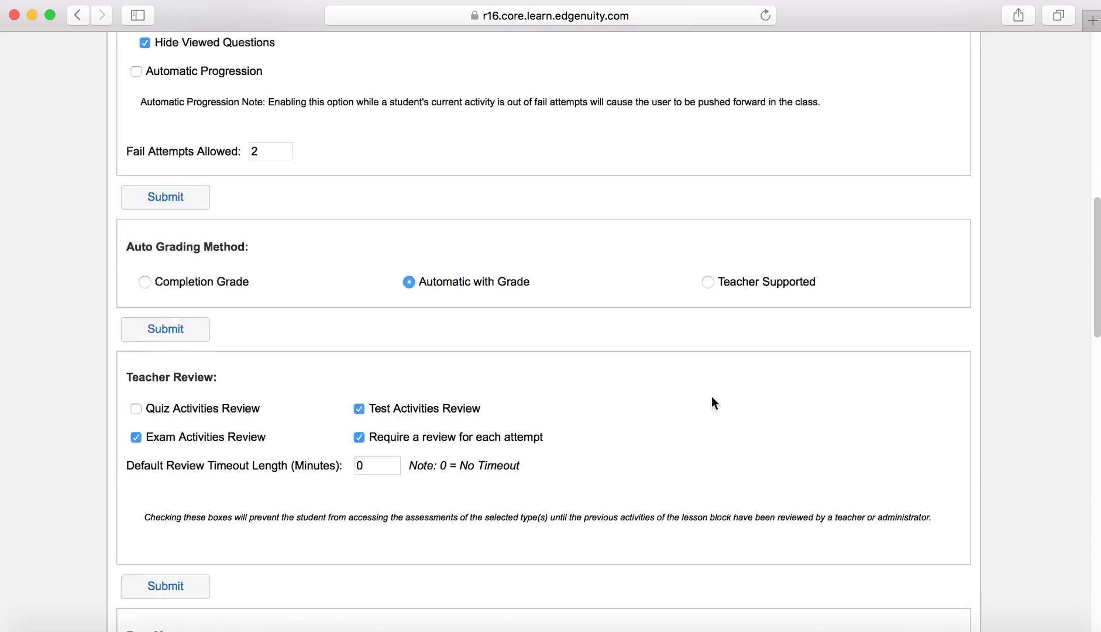
scroll(710, 403, "down", 20)
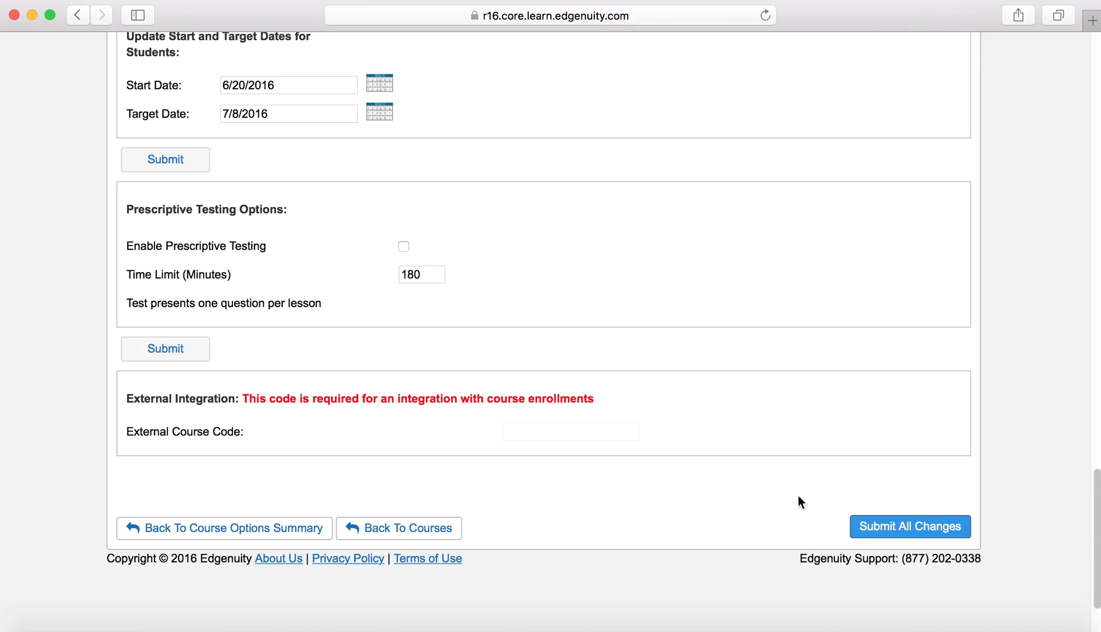
left_click(905, 529)
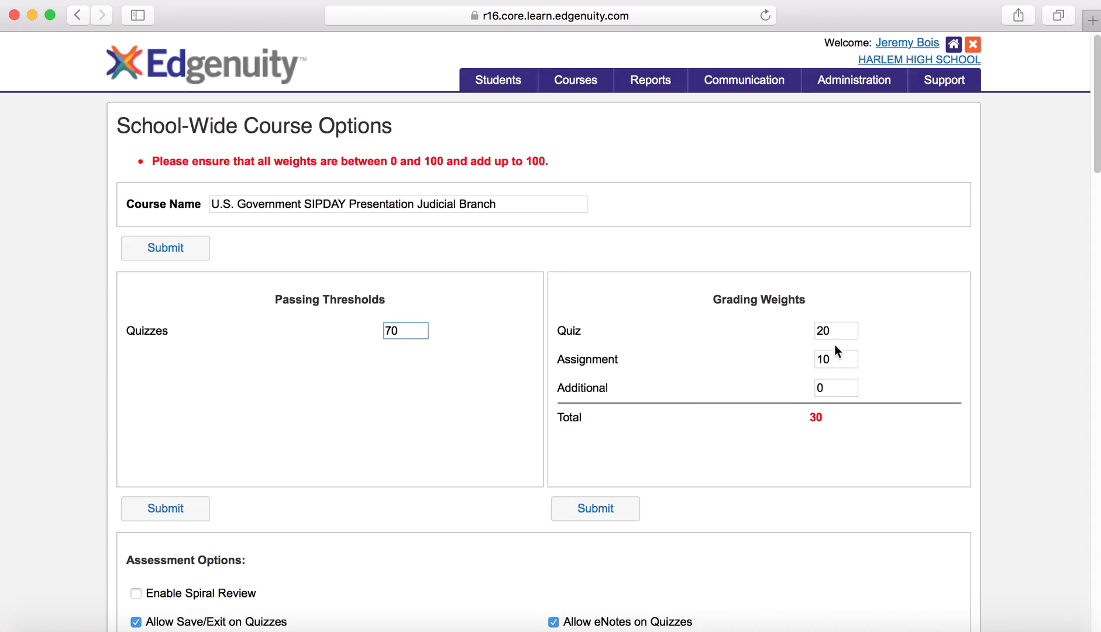
Change the Quiz weight from 20 to 90 and submit without changing current students.
double_click(823, 331)
type("90")
left_click(934, 433)
scroll(822, 442, "down", 20)
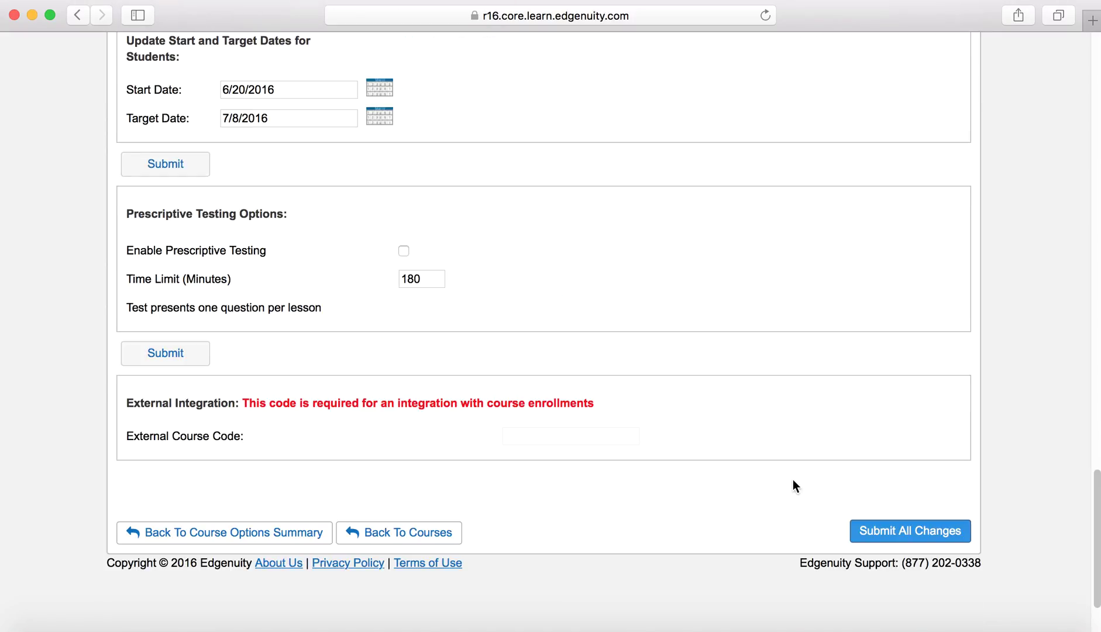
left_click(913, 532)
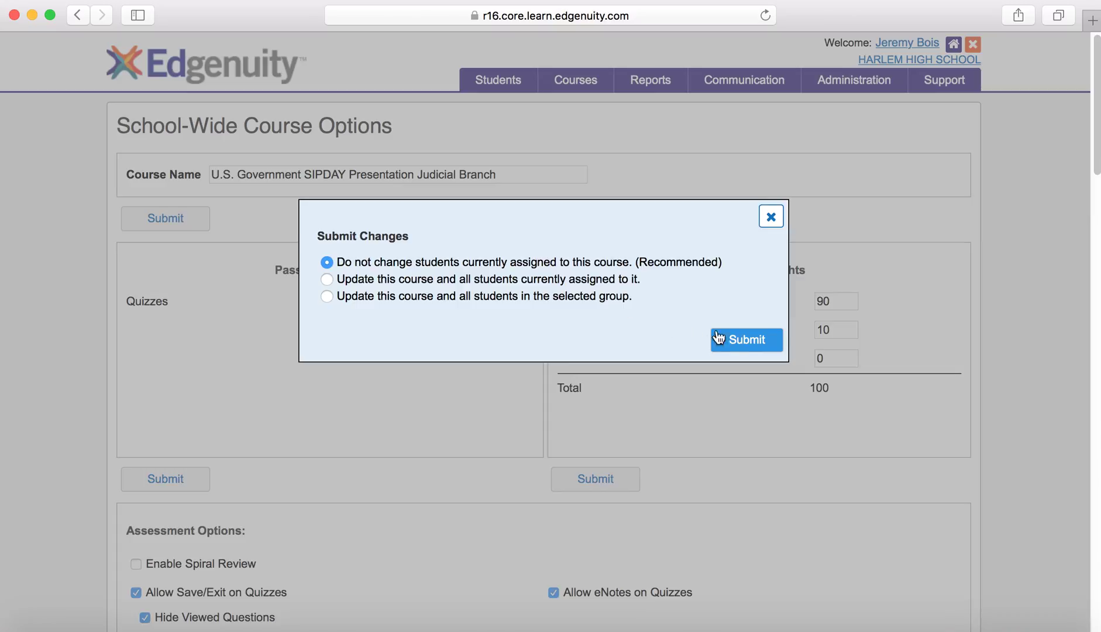
left_click(747, 344)
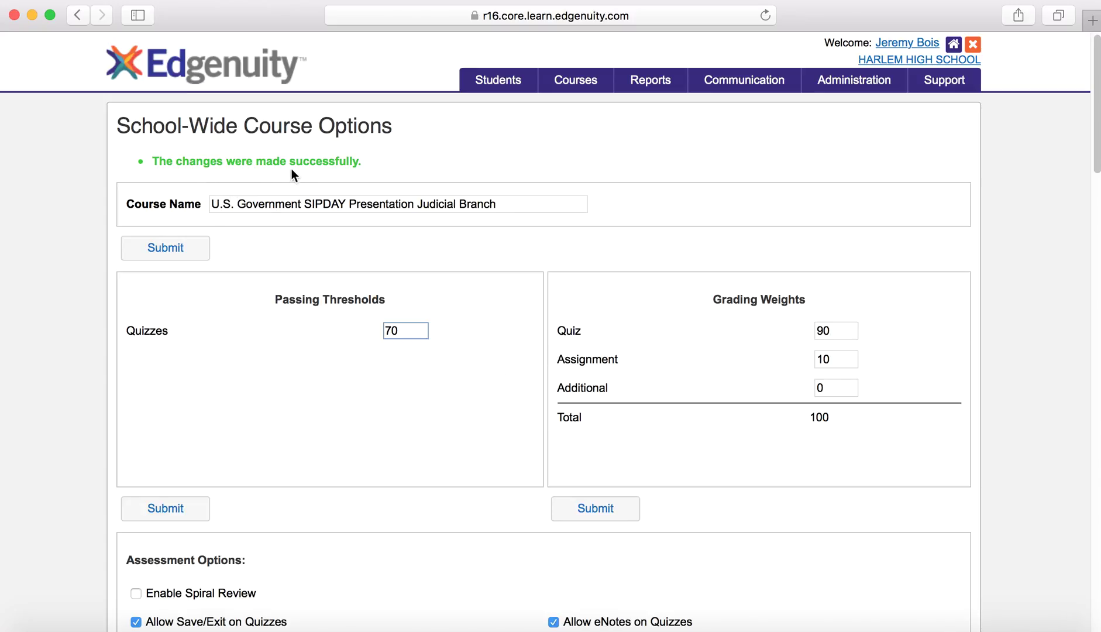
In Manage Courses, tick the checkbox for U.S. Government SIPDAY Presentation Judicial Branch.
mouse_move(569, 80)
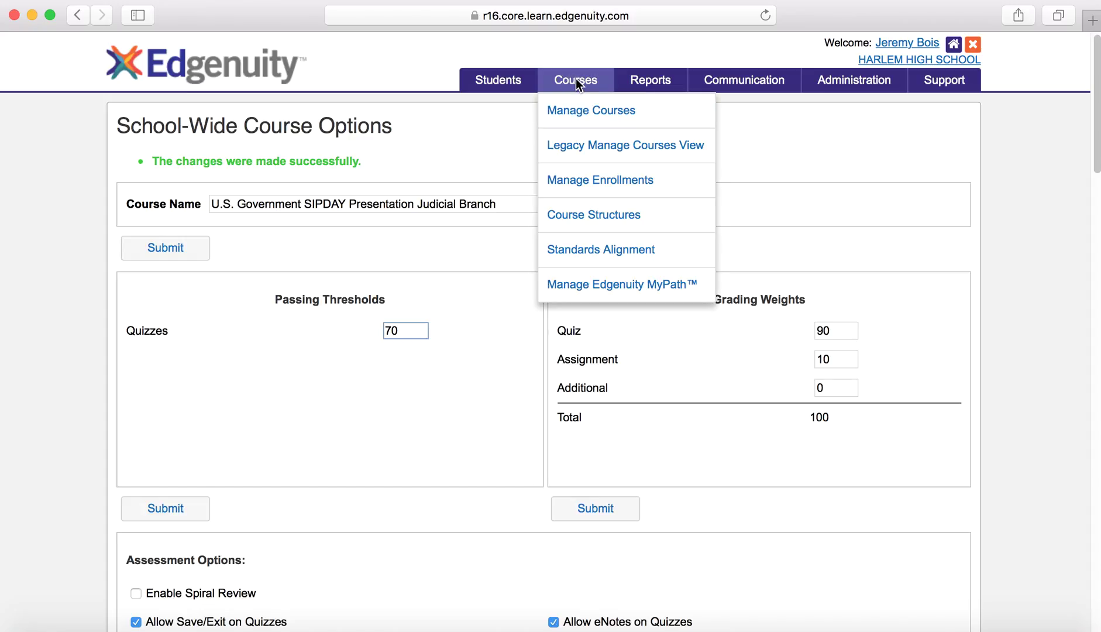
left_click(578, 112)
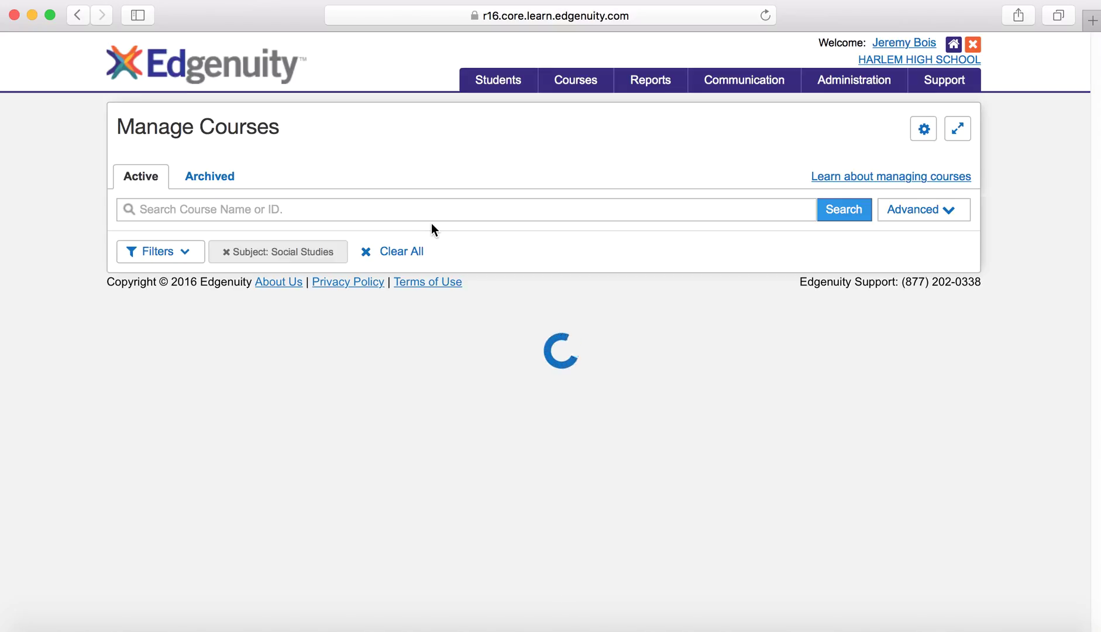
scroll(491, 421, "down", 6)
scroll(501, 434, "up", 6)
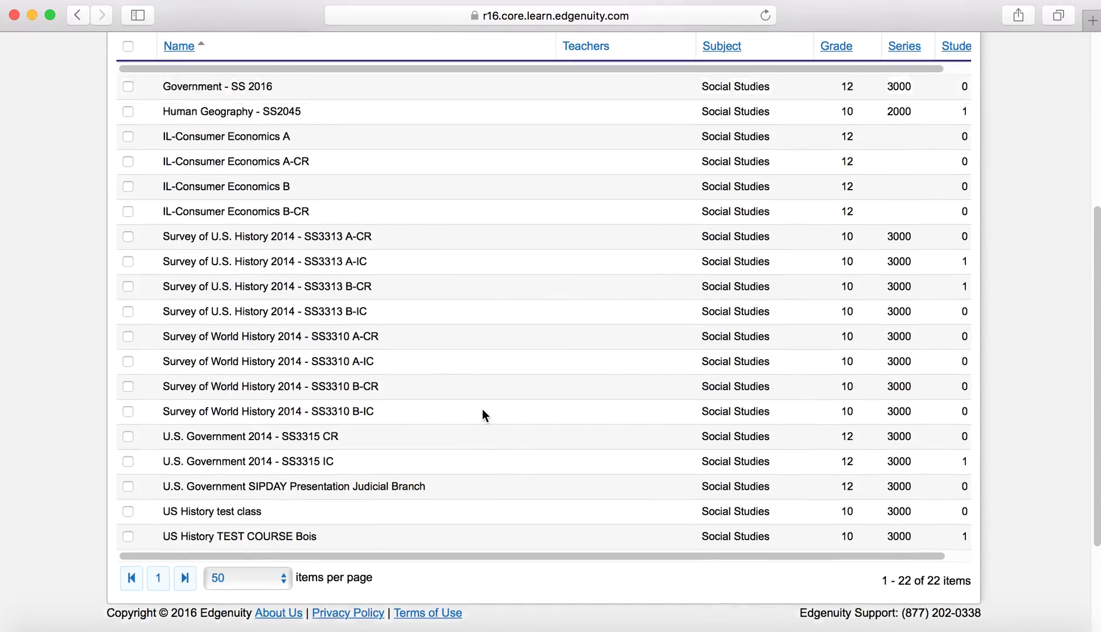
scroll(386, 328, "down", 6)
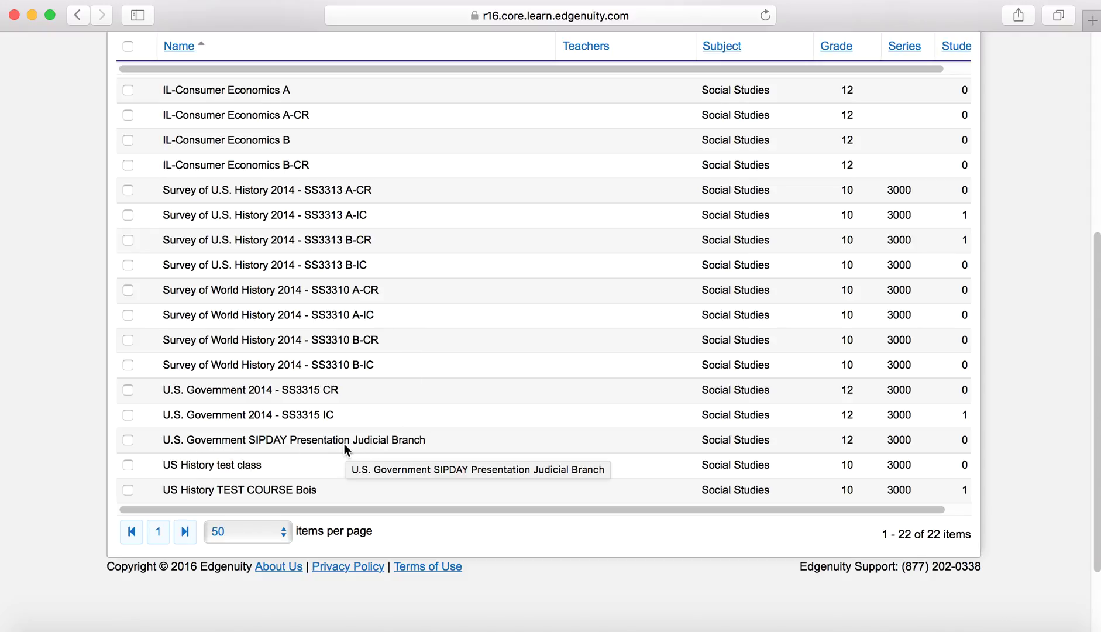
left_click(129, 444)
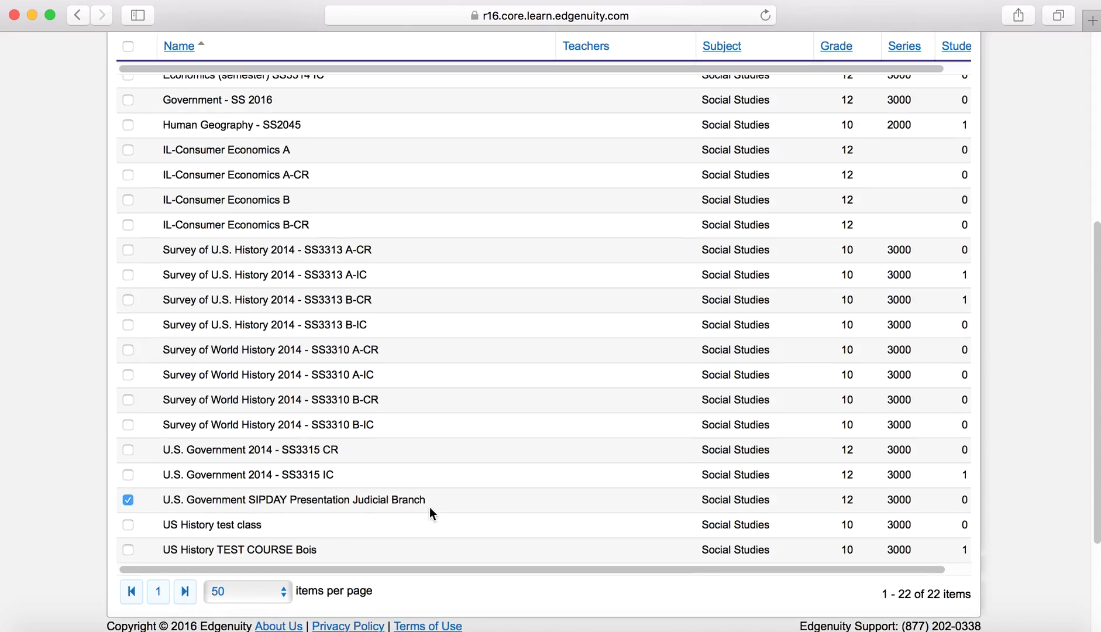
scroll(553, 551, "down", 3)
scroll(526, 533, "up", 6)
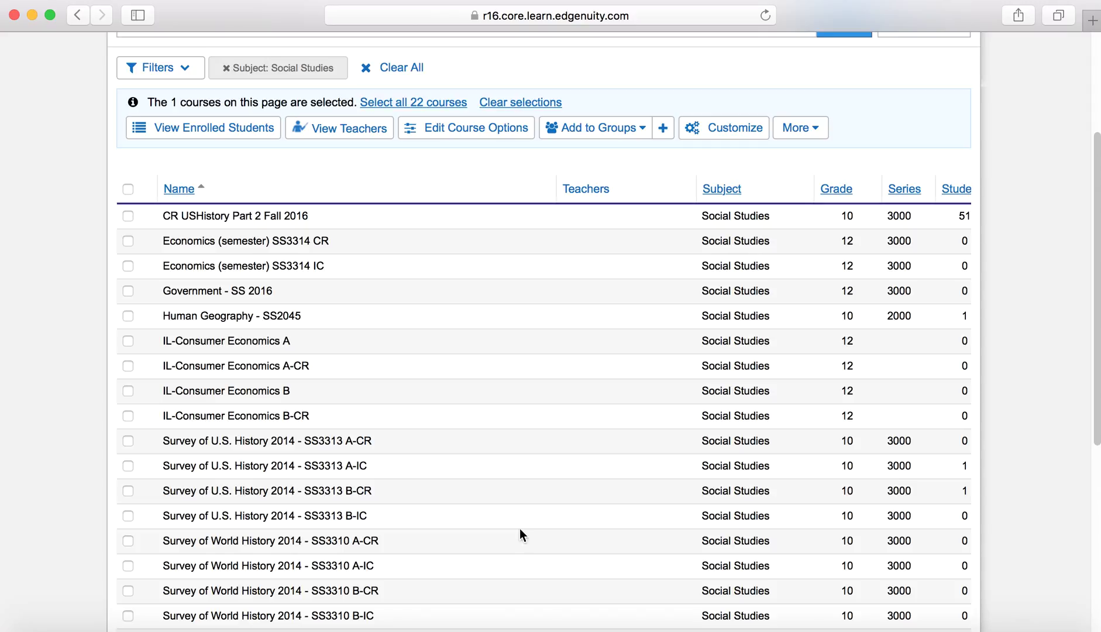
scroll(522, 536, "up", 1)
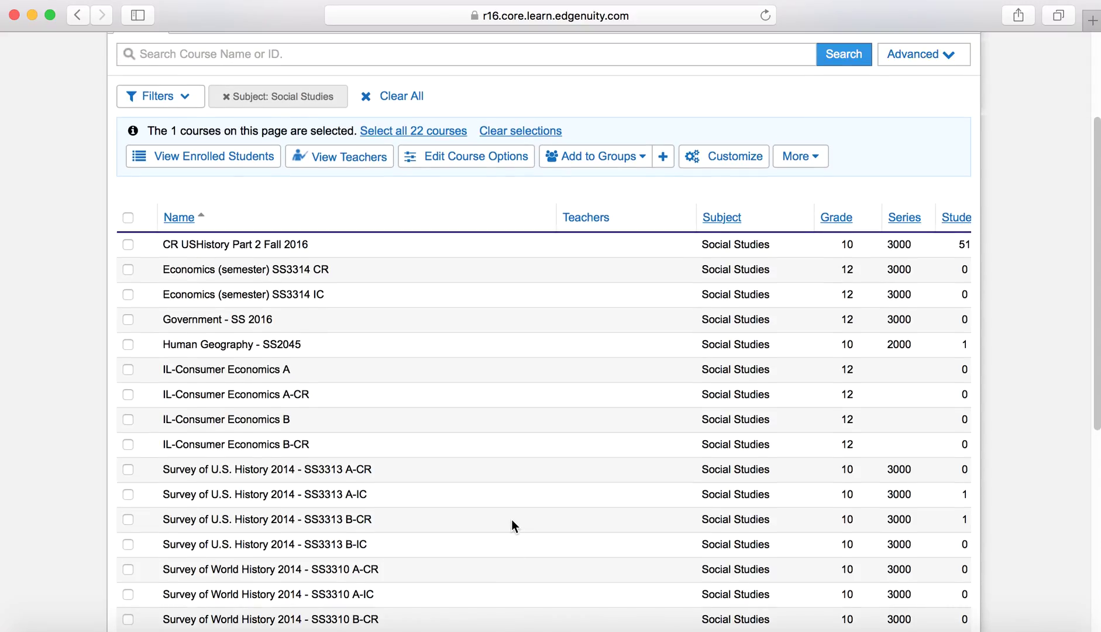